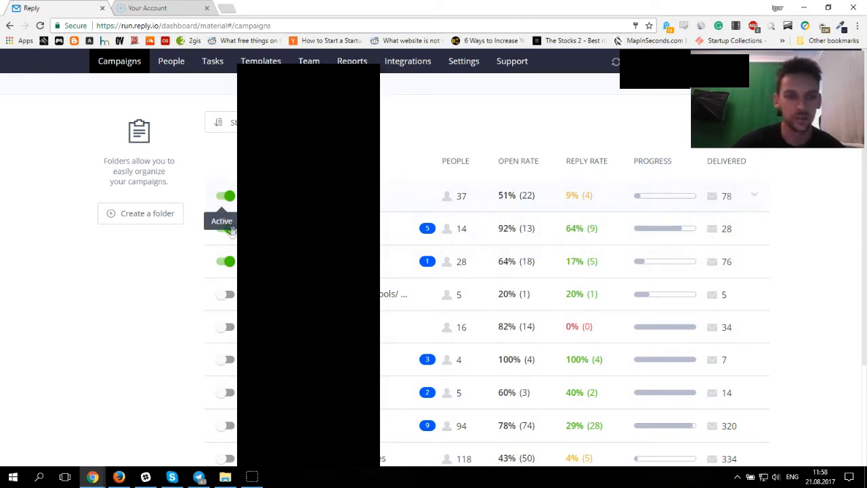
Step: Scroll through the campaigns list to review each campaign's open and reply rates
{"action": "scroll", "coordinate": [183, 355], "scroll_direction": "down", "scroll_amount": 1}
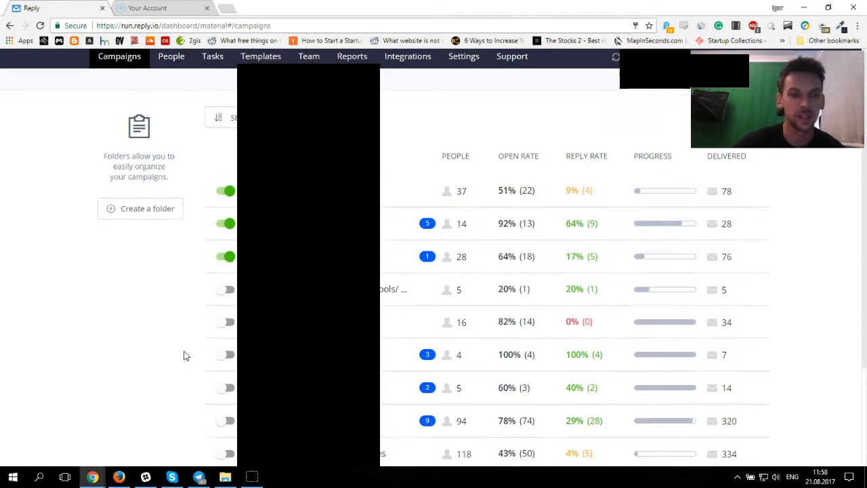
{"action": "scroll", "coordinate": [183, 356], "scroll_direction": "down", "scroll_amount": 1}
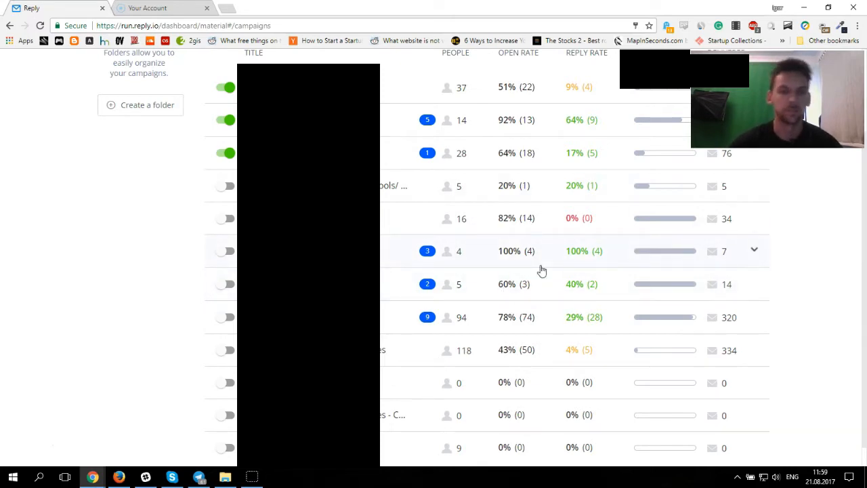
{"action": "scroll", "coordinate": [603, 238], "scroll_direction": "down", "scroll_amount": 1}
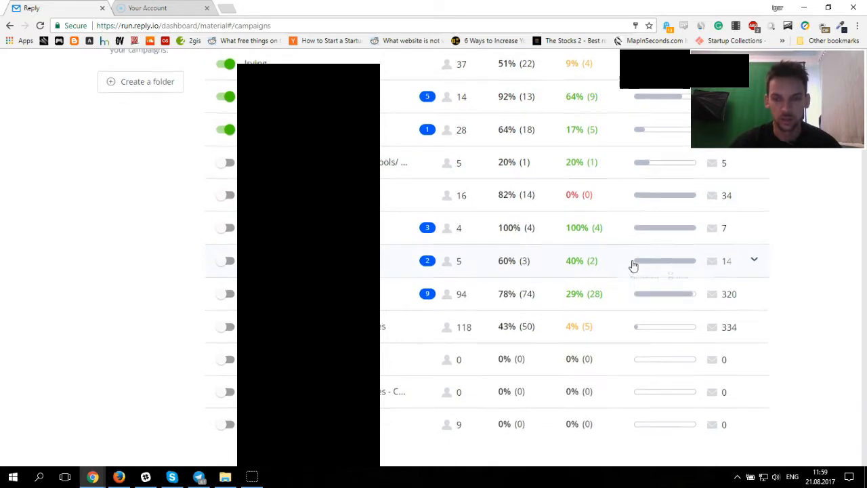
{"action": "scroll", "coordinate": [632, 265], "scroll_direction": "up", "scroll_amount": 2}
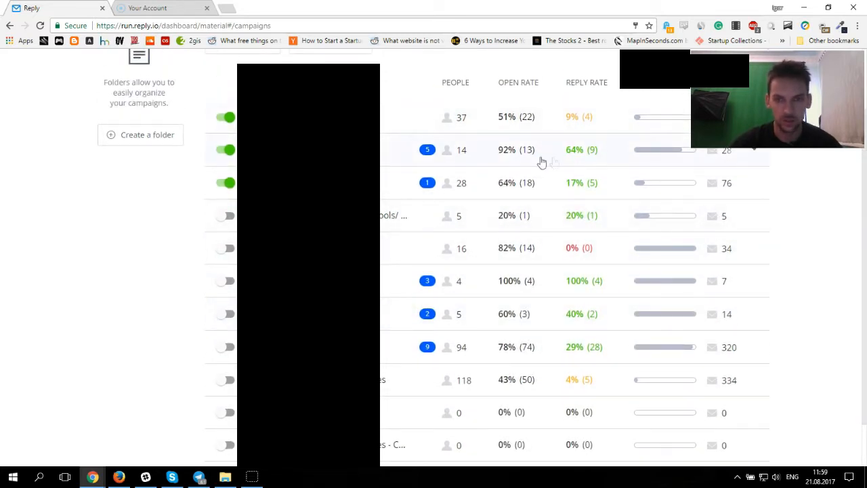
{"action": "scroll", "coordinate": [567, 298], "scroll_direction": "down", "scroll_amount": 2}
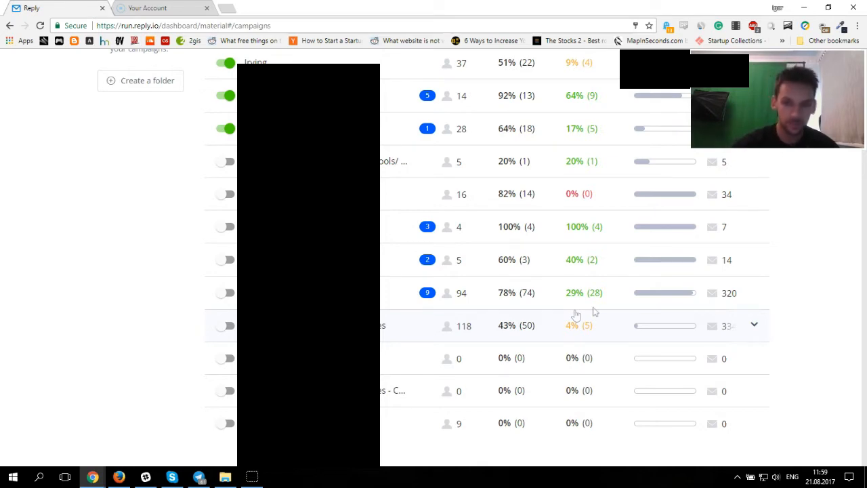
{"action": "scroll", "coordinate": [575, 315], "scroll_direction": "up", "scroll_amount": 4}
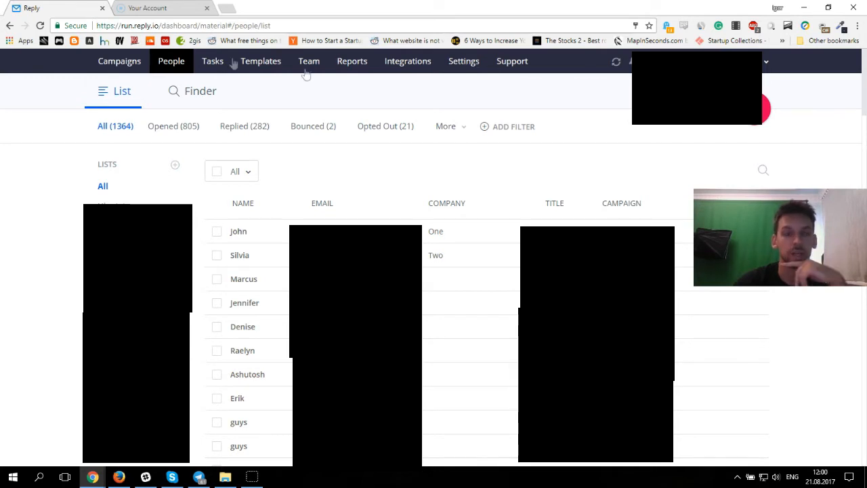
Step: Return to campaigns, start a new campaign and add its first campaign step
{"action": "left_click", "coordinate": [117, 62]}
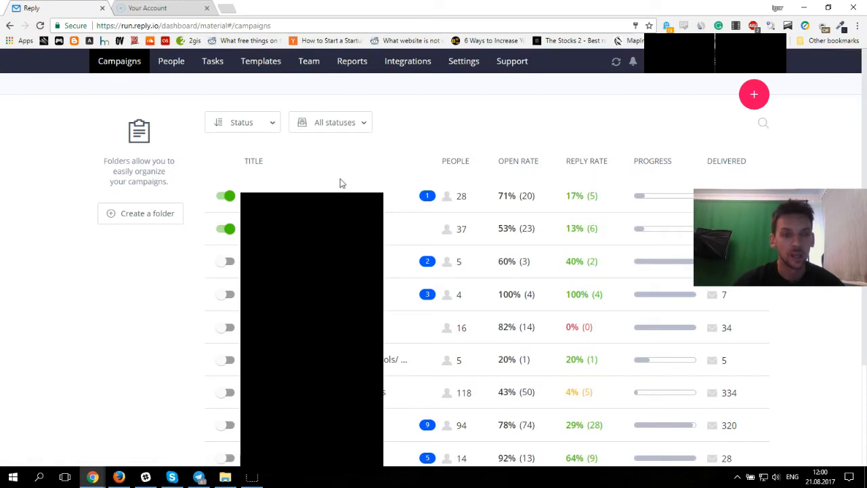
{"action": "left_click", "coordinate": [756, 95]}
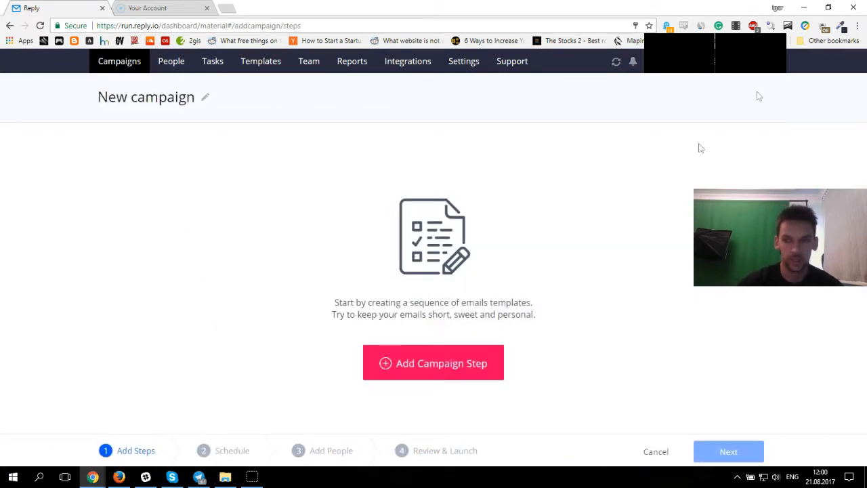
{"action": "left_click", "coordinate": [402, 364]}
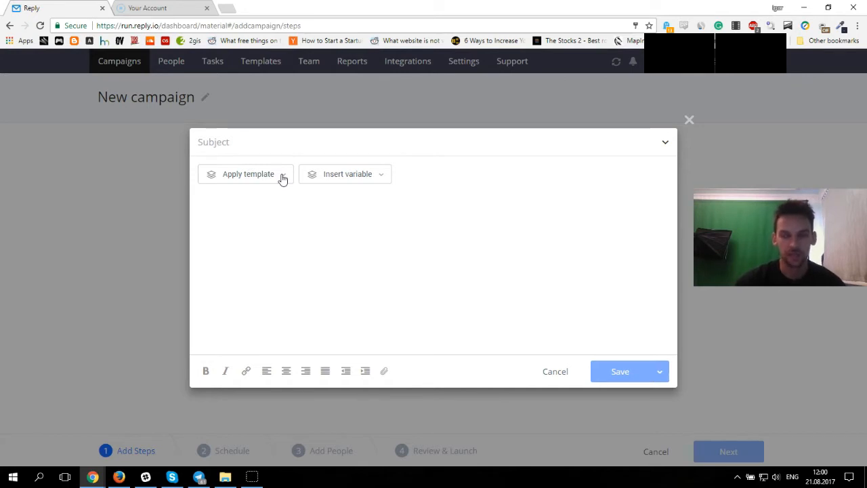
Step: Apply the Community template Intro to the first email step
{"action": "left_click", "coordinate": [266, 143]}
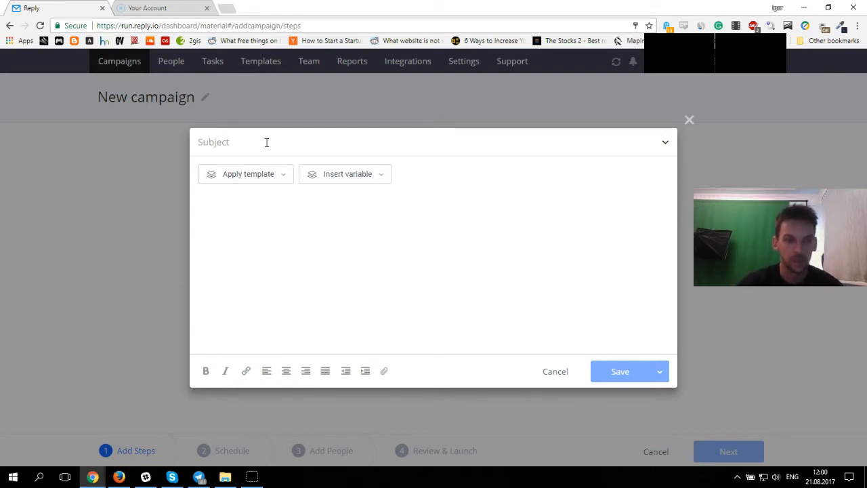
{"action": "left_click", "coordinate": [284, 179]}
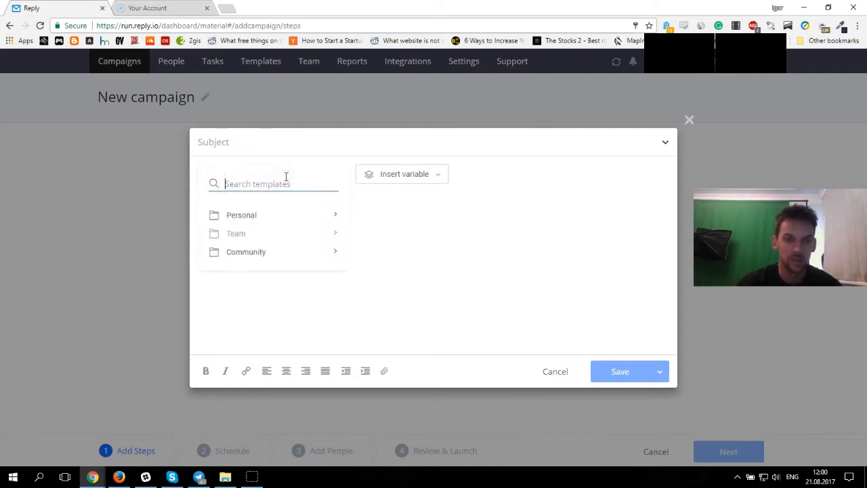
{"action": "left_click", "coordinate": [315, 257]}
{"action": "scroll", "coordinate": [316, 258], "scroll_direction": "down", "scroll_amount": 5}
{"action": "left_click_drag", "start_coordinate": [338, 274], "coordinate": [344, 296]}
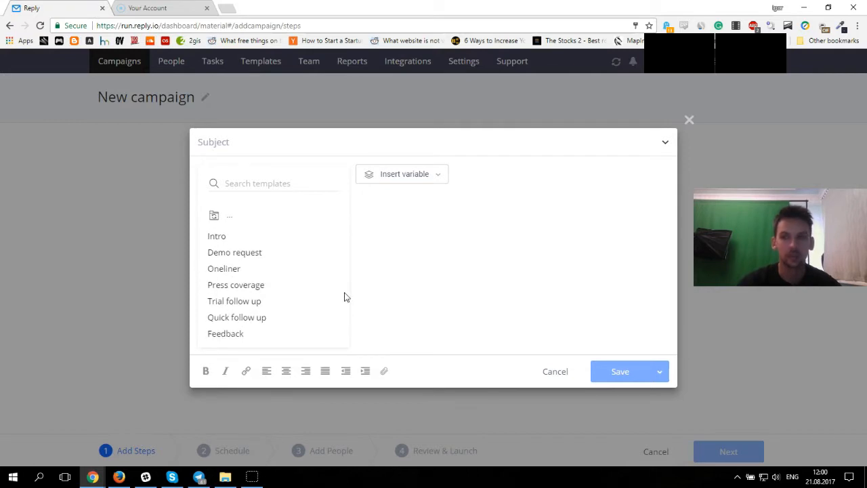
{"action": "left_click_drag", "start_coordinate": [344, 292], "coordinate": [340, 265]}
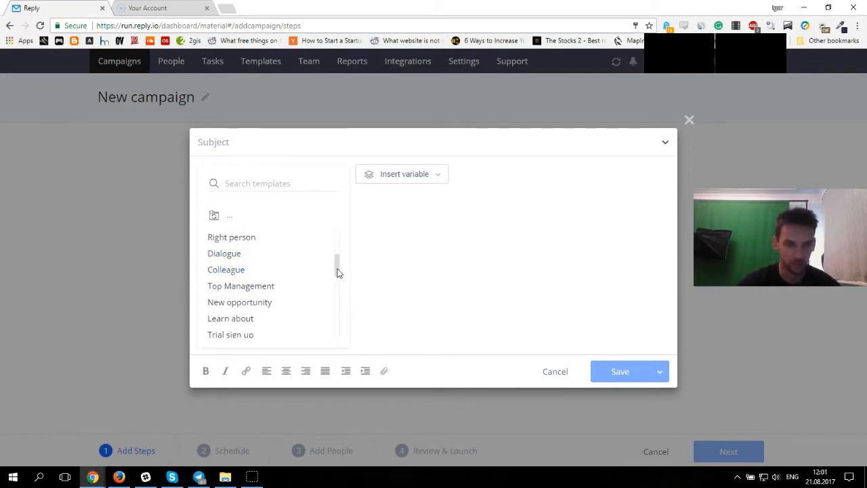
{"action": "left_click_drag", "start_coordinate": [336, 270], "coordinate": [337, 282]}
{"action": "left_click", "coordinate": [217, 321]}
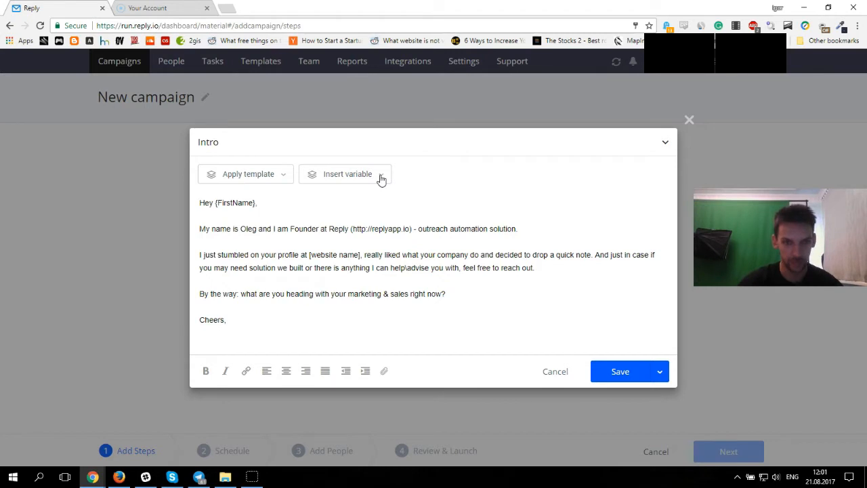
Step: Extend the subject to "Intro to {Company}" by inserting the Company variable
{"action": "type", "text": "to"}
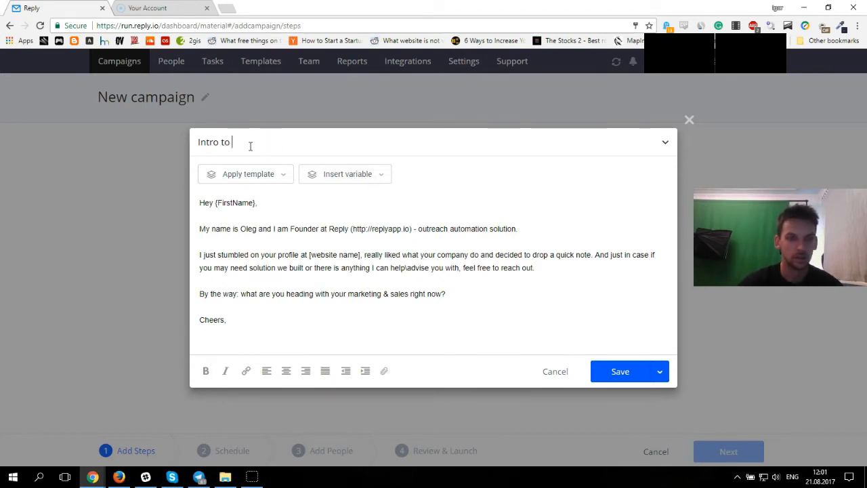
{"action": "left_click", "coordinate": [382, 180]}
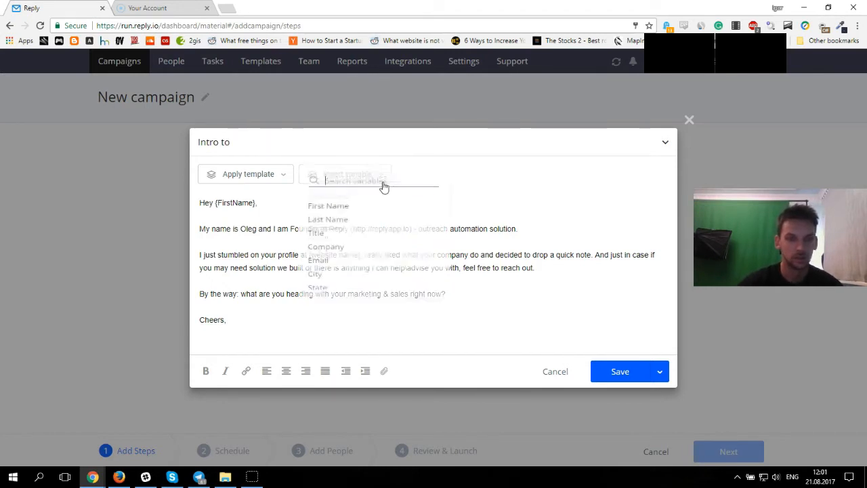
{"action": "left_click", "coordinate": [338, 261]}
Step: Add a second {FirstName} variable after the greeting in the email body
{"action": "left_click_drag", "start_coordinate": [201, 203], "coordinate": [266, 205]}
{"action": "left_click", "coordinate": [268, 206]}
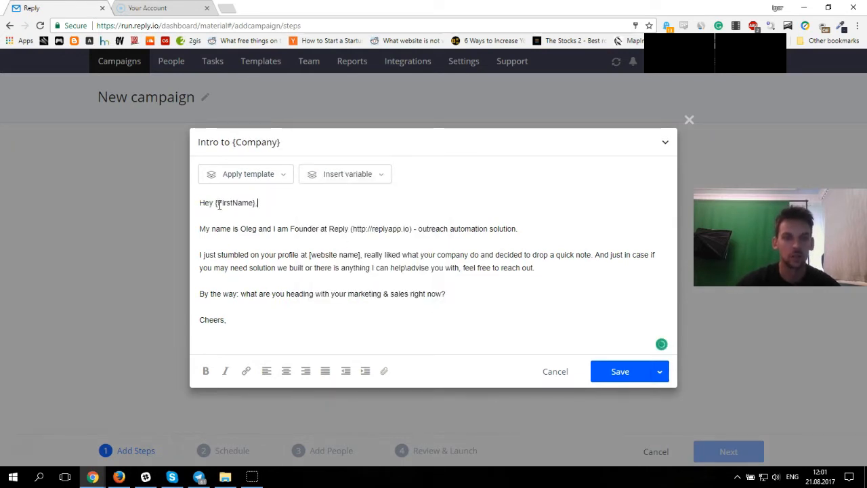
{"action": "left_click_drag", "start_coordinate": [257, 202], "coordinate": [221, 204]}
{"action": "left_click", "coordinate": [329, 204]}
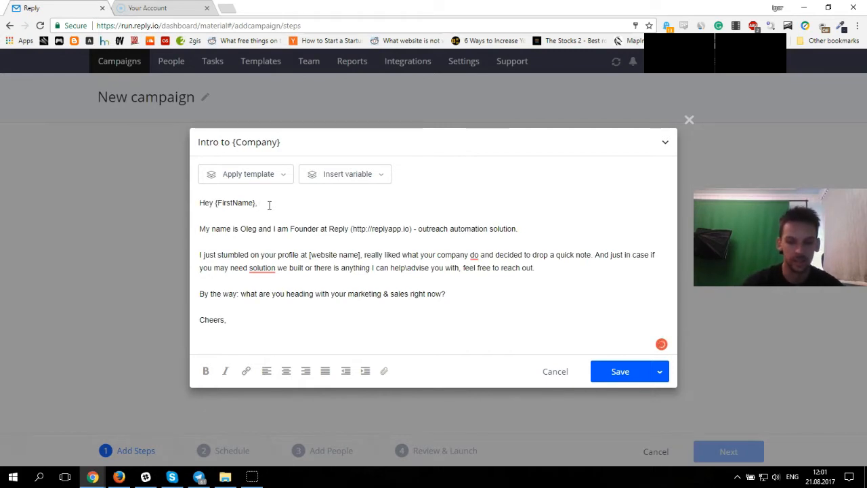
{"action": "key", "text": "Left"}
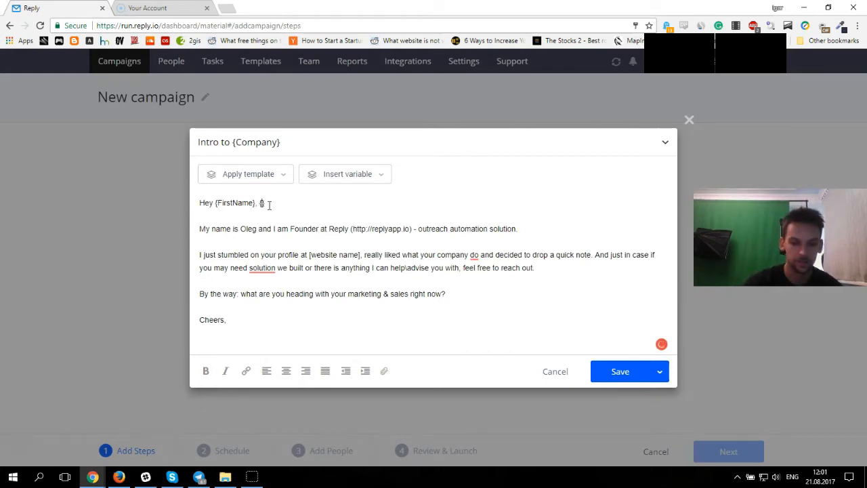
{"action": "type", "text": "First"}
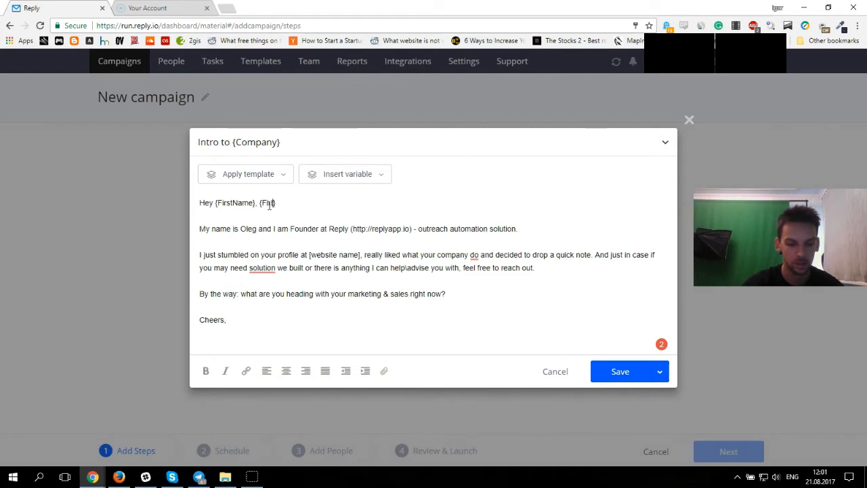
{"action": "type", "text": "Name"}
{"action": "key", "text": "Left"}
{"action": "key", "text": "Left"}
{"action": "key", "text": "Left"}
{"action": "key", "text": "BackSpace"}
{"action": "type", "text": "t"}
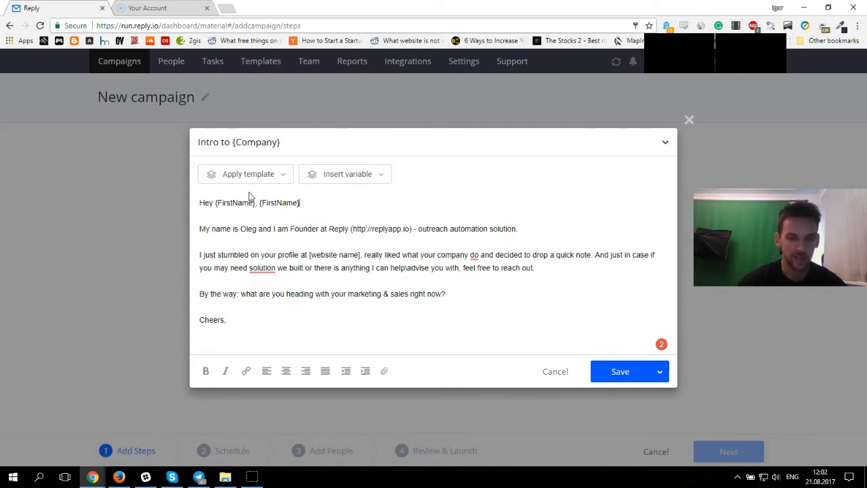
{"action": "left_click_drag", "start_coordinate": [259, 203], "coordinate": [318, 202]}
{"action": "left_click", "coordinate": [319, 202]}
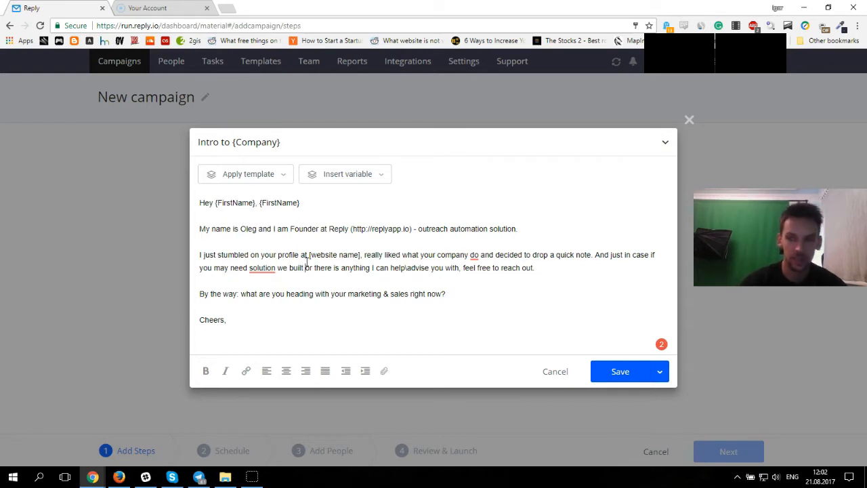
Step: Try appending {Company} to the marketing question, then delete it together with the blank line before Cheers
{"action": "left_click", "coordinate": [468, 297]}
{"action": "type", "text": "{Company}"}
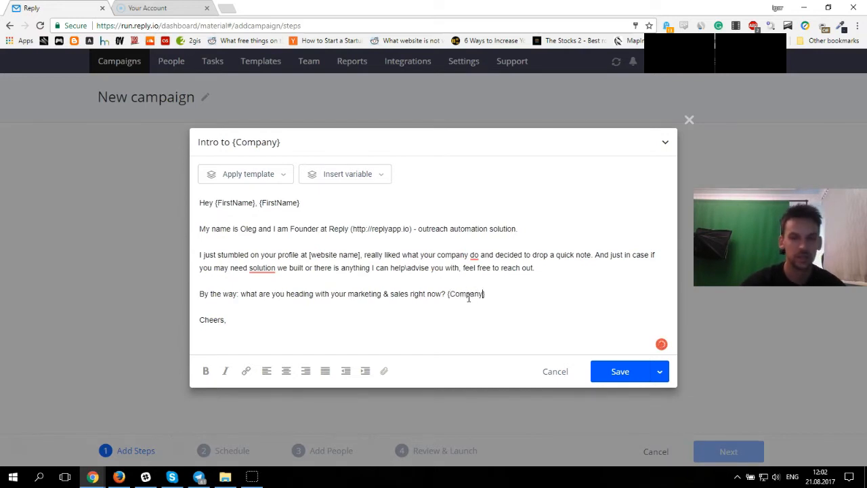
{"action": "left_click", "coordinate": [381, 174]}
{"action": "left_click", "coordinate": [358, 262]}
{"action": "left_click_drag", "start_coordinate": [525, 295], "coordinate": [447, 298]}
{"action": "key", "text": "BackSpace"}
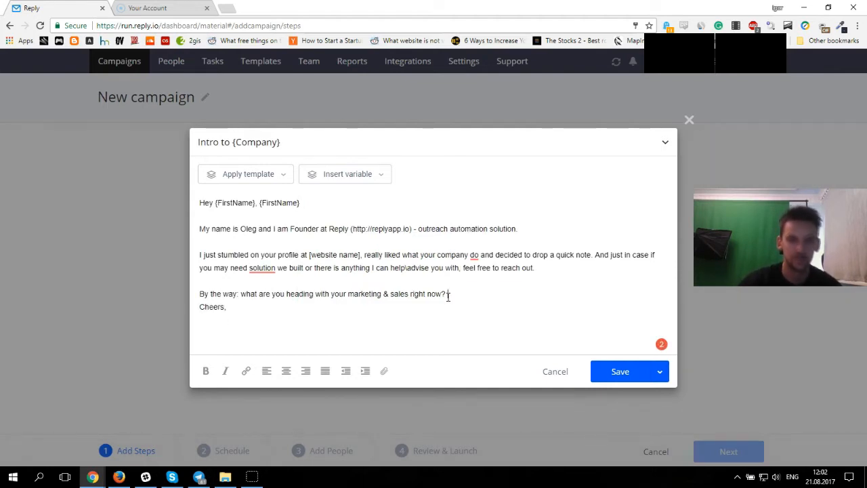
Step: Delete the extra {FirstName} variable from the greeting line
{"action": "left_click", "coordinate": [280, 202]}
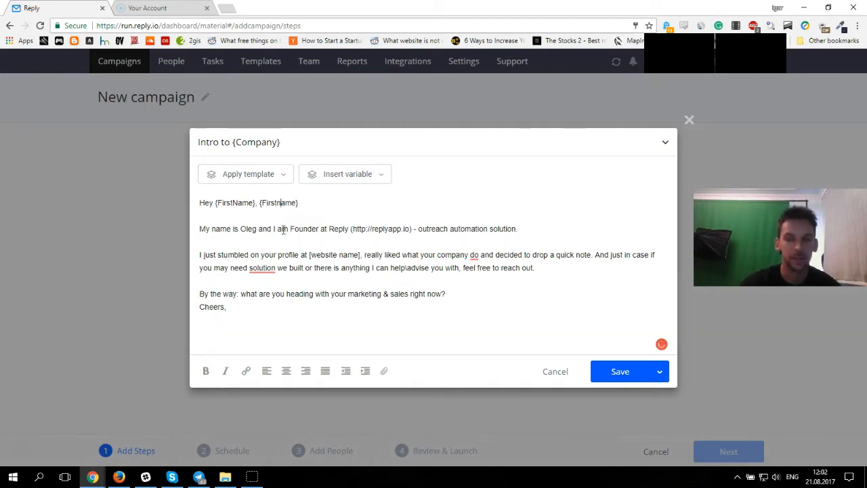
{"action": "key", "text": "BackSpace"}
{"action": "key", "text": "BackSpace"}
{"action": "key", "text": "BackSpace"}
{"action": "key", "text": "BackSpace"}
{"action": "key", "text": "BackSpace"}
{"action": "key", "text": "BackSpace"}
{"action": "key", "text": "BackSpace"}
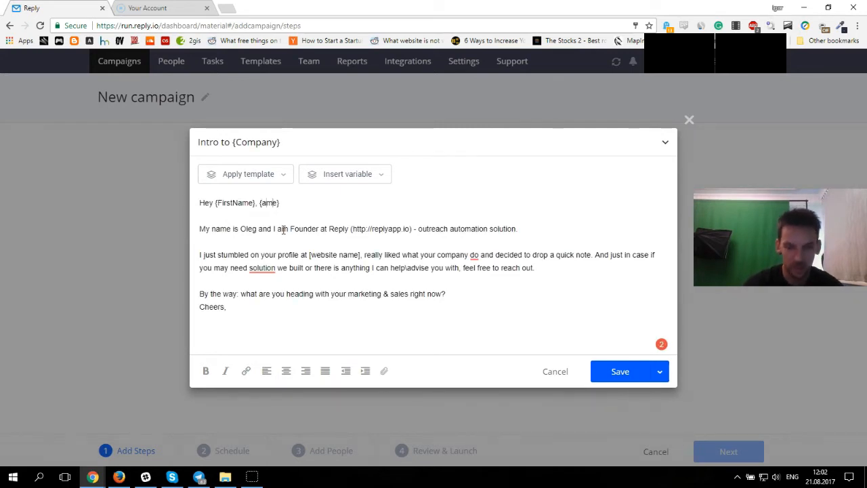
{"action": "key", "text": "BackSpace"}
{"action": "key", "text": "BackSpace"}
{"action": "key", "text": "BackSpace"}
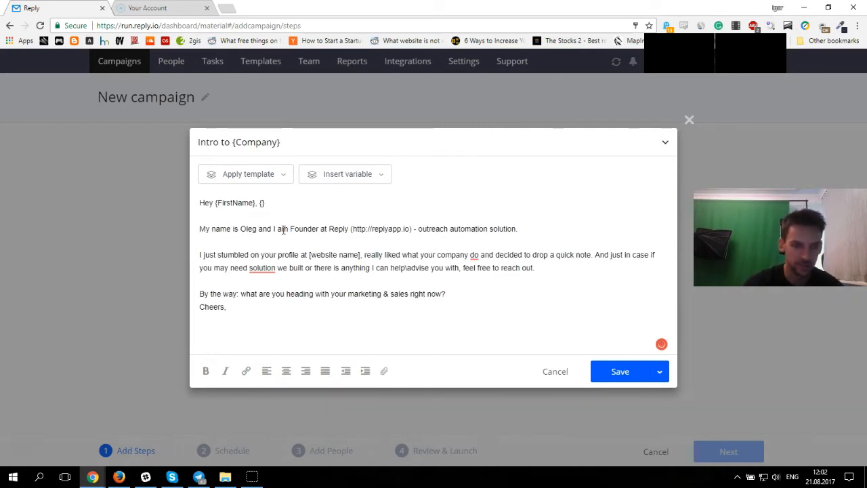
{"action": "key", "text": "BackSpace"}
{"action": "key", "text": "BackSpace"}
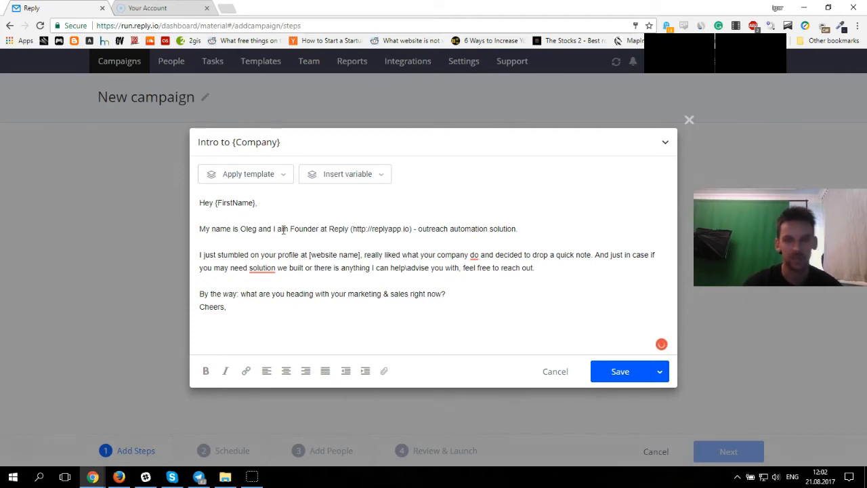
Step: Browse the variable list, then save the first email step
{"action": "left_click", "coordinate": [378, 174]}
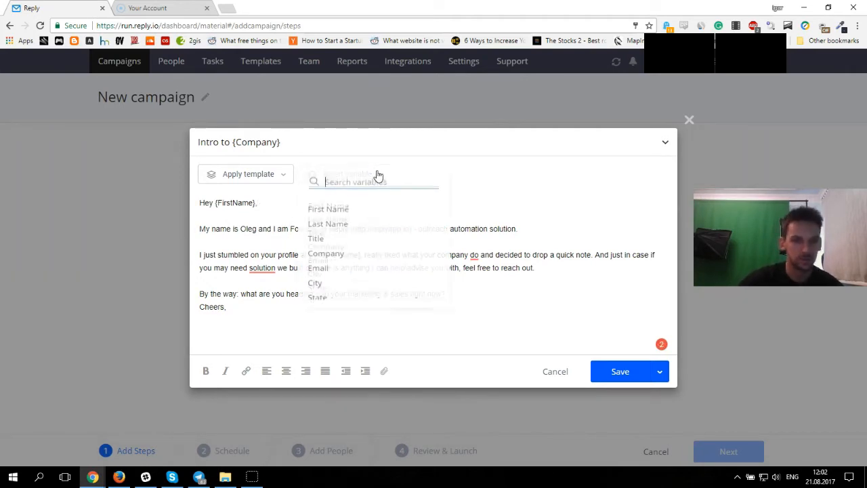
{"action": "scroll", "coordinate": [340, 281], "scroll_direction": "down", "scroll_amount": 3}
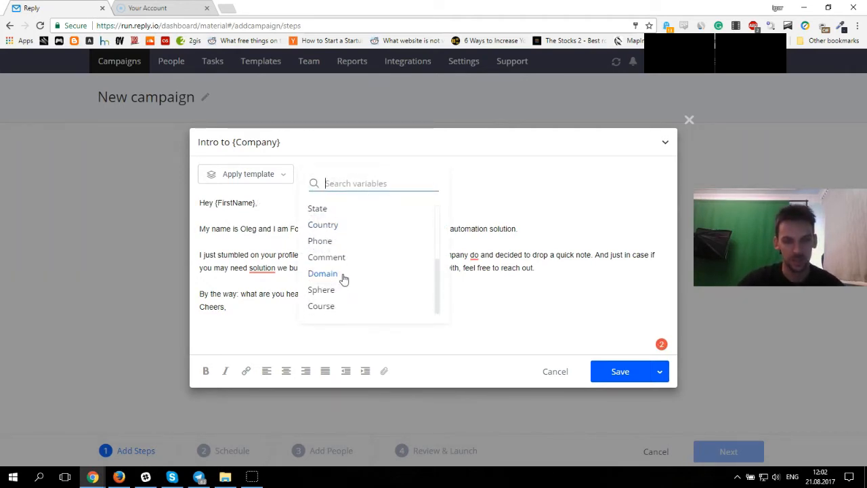
{"action": "left_click", "coordinate": [551, 269]}
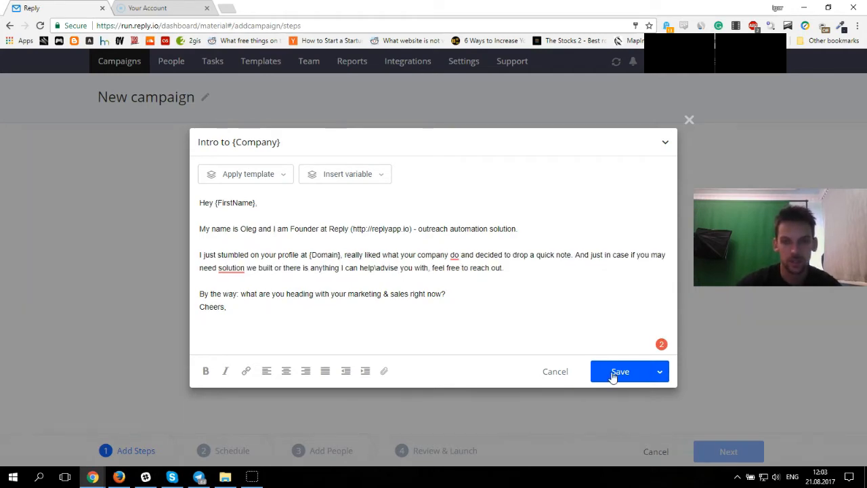
{"action": "left_click", "coordinate": [613, 376]}
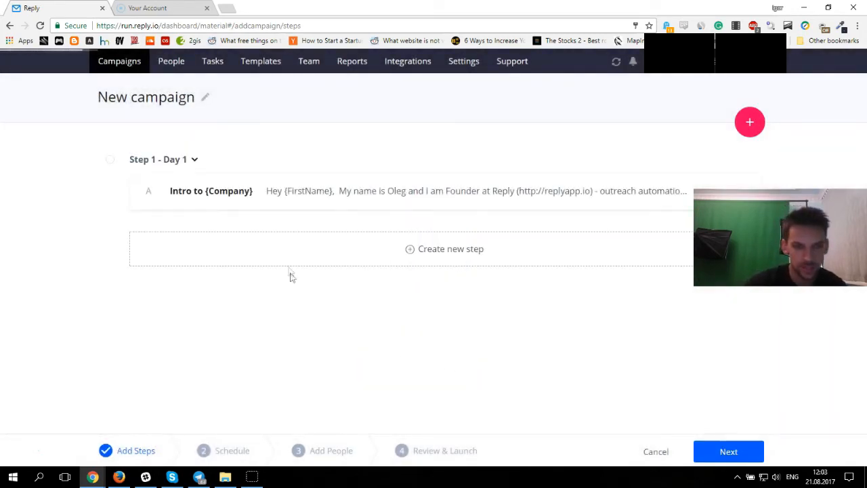
Step: Create a second campaign step and apply the Community template Value proposition to it
{"action": "left_click", "coordinate": [413, 251]}
{"action": "left_click", "coordinate": [287, 183]}
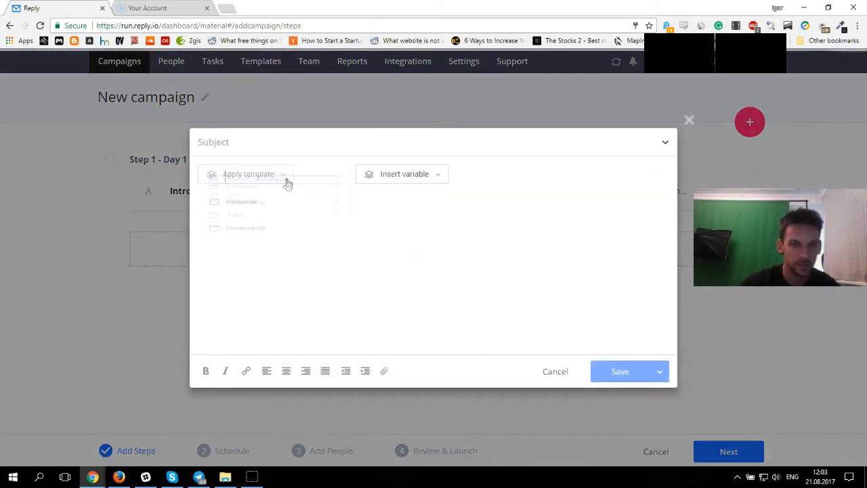
{"action": "left_click", "coordinate": [327, 256]}
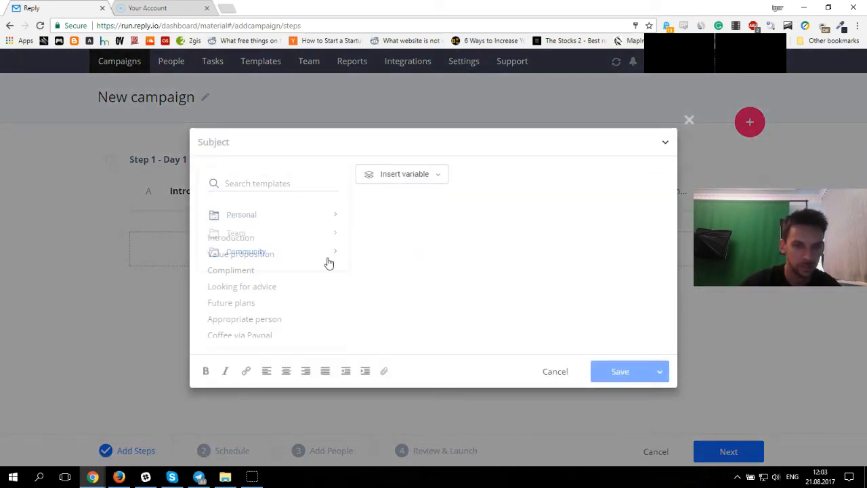
{"action": "mouse_move", "coordinate": [337, 248]}
{"action": "left_mouse_down"}
{"action": "mouse_move", "coordinate": [337, 265]}
{"action": "mouse_move", "coordinate": [336, 245]}
{"action": "left_mouse_up"}
{"action": "left_click", "coordinate": [272, 254]}
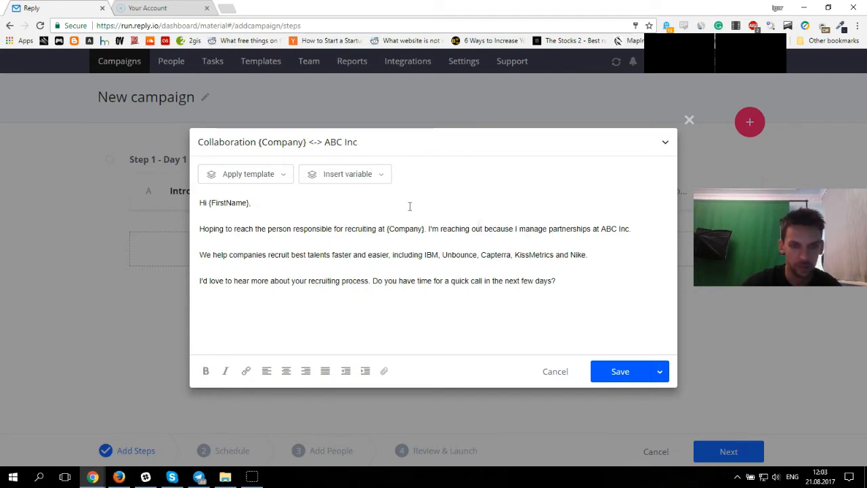
Step: Save the second step, then create a third campaign step and apply the Community template Top Management to it
{"action": "left_click", "coordinate": [632, 370]}
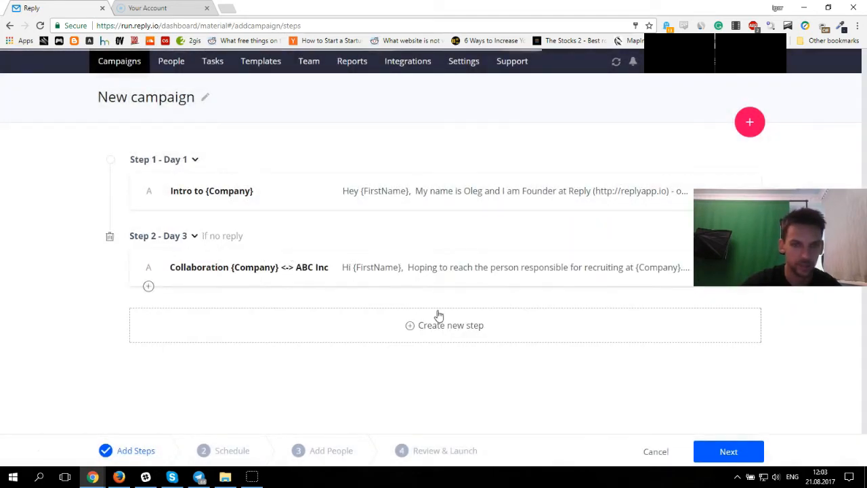
{"action": "left_click", "coordinate": [425, 331]}
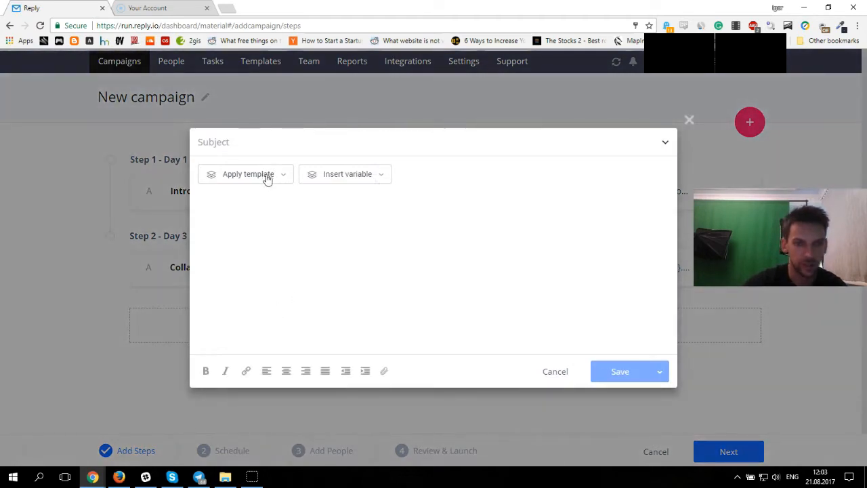
{"action": "left_click", "coordinate": [267, 176]}
{"action": "left_click", "coordinate": [290, 249]}
{"action": "scroll", "coordinate": [276, 281], "scroll_direction": "down", "scroll_amount": 2}
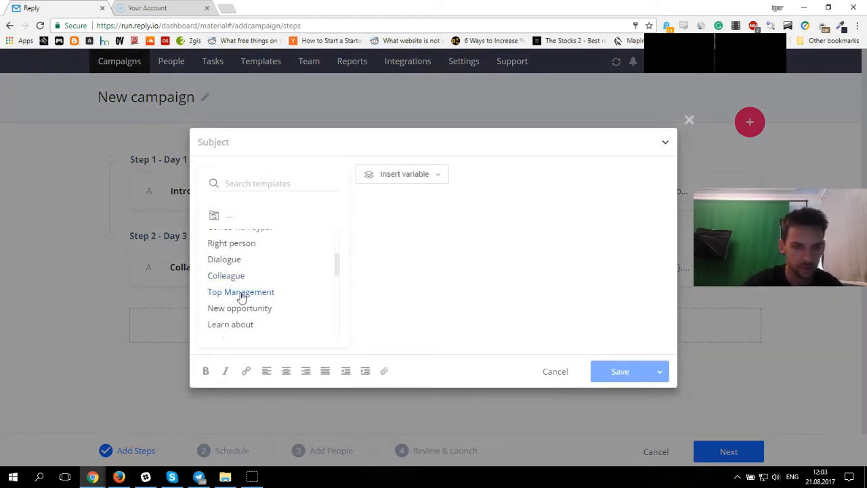
{"action": "left_click", "coordinate": [242, 292]}
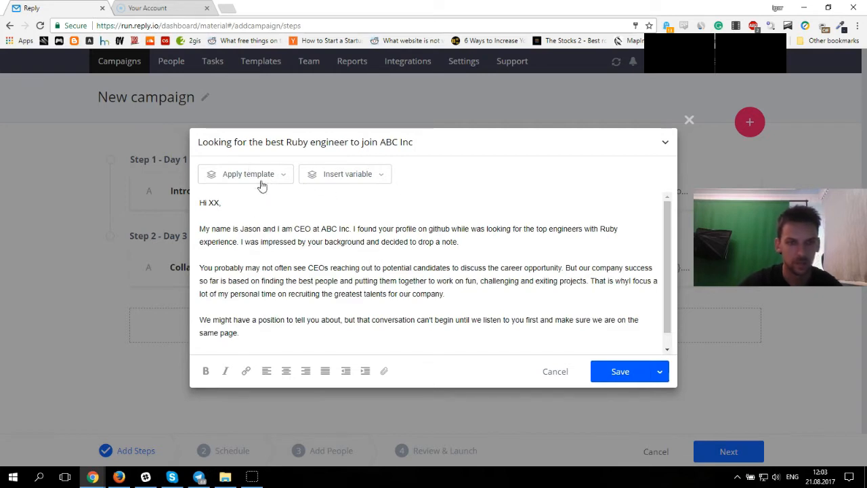
Step: Replace the XX placeholder in the greeting with the First Name variable and save the third step
{"action": "double_click", "coordinate": [212, 203]}
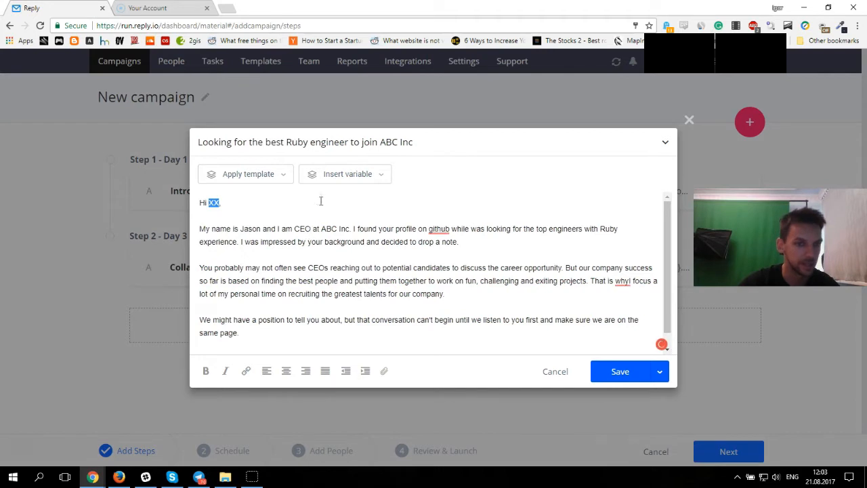
{"action": "left_click", "coordinate": [278, 174]}
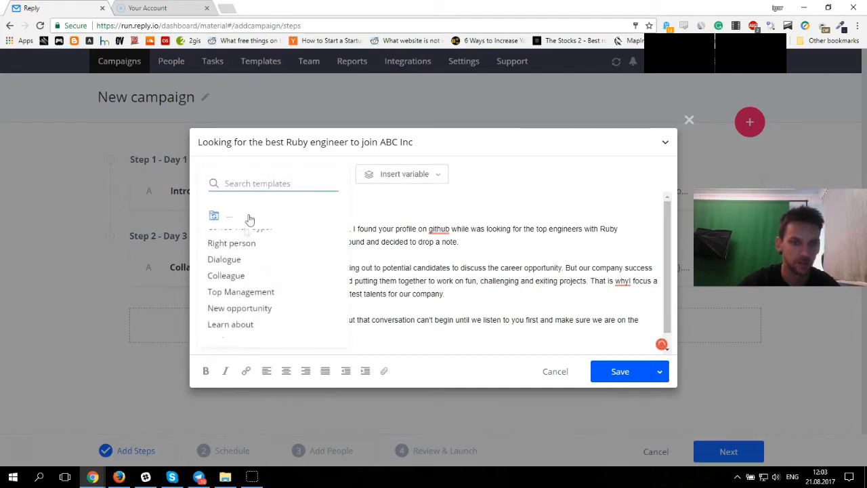
{"action": "left_click", "coordinate": [389, 177]}
{"action": "left_click", "coordinate": [367, 175]}
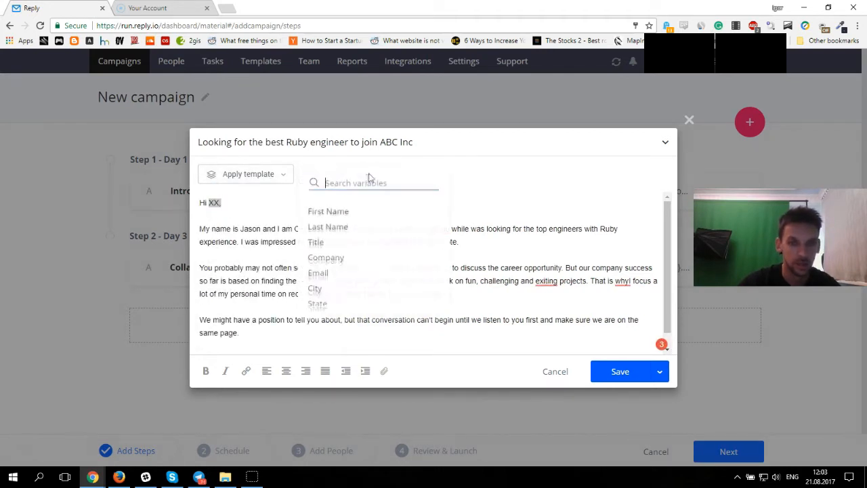
{"action": "left_click", "coordinate": [328, 214]}
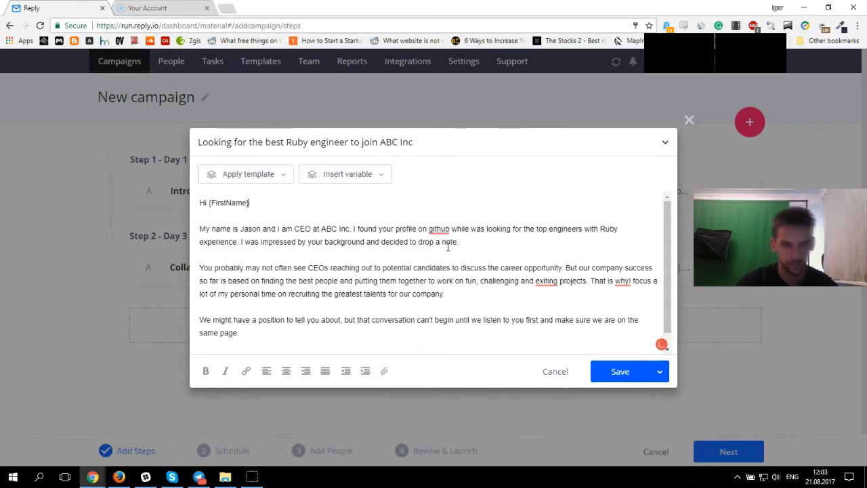
{"action": "left_click", "coordinate": [604, 373]}
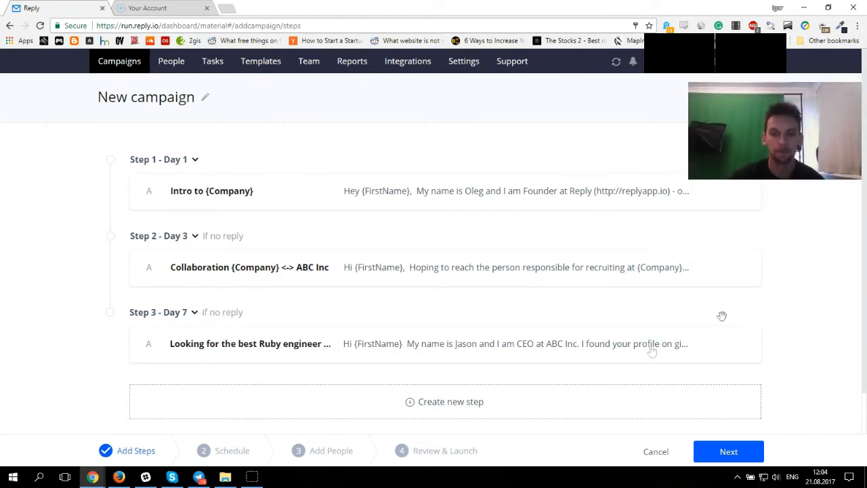
Step: Open the Schedules settings to review existing schedules, then go back to the new campaign
{"action": "left_click_drag", "start_coordinate": [863, 281], "coordinate": [866, 249]}
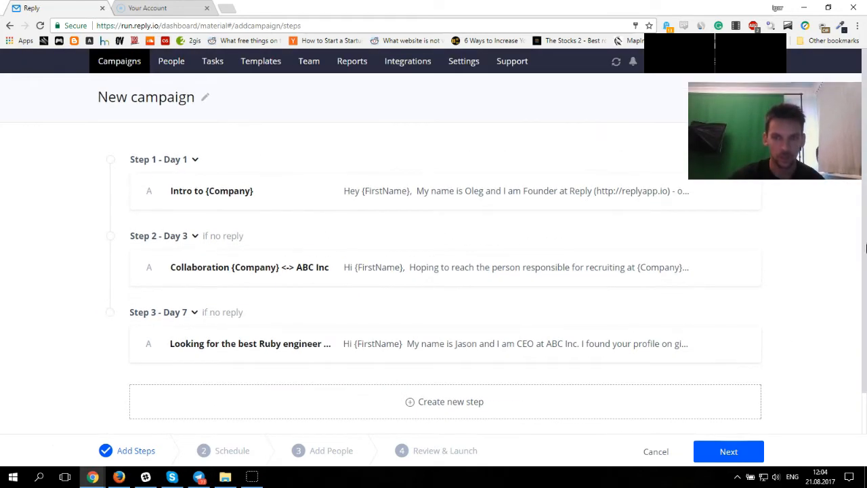
{"action": "left_click", "coordinate": [462, 61]}
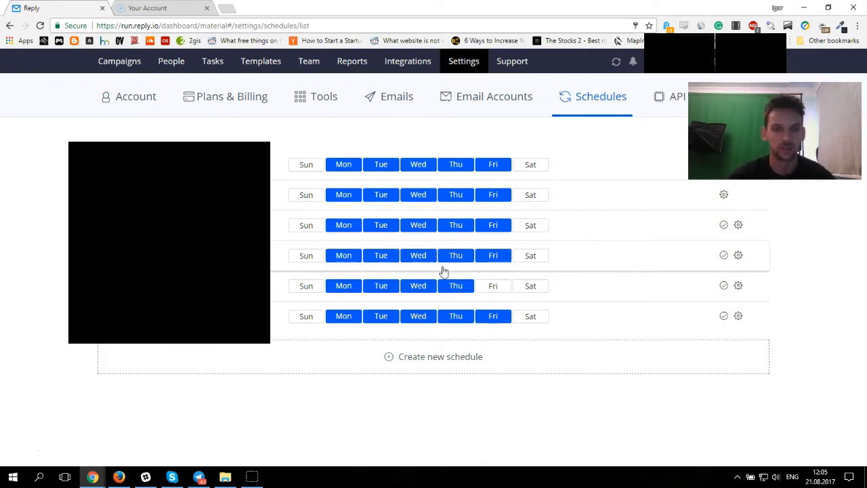
{"action": "left_click", "coordinate": [10, 27]}
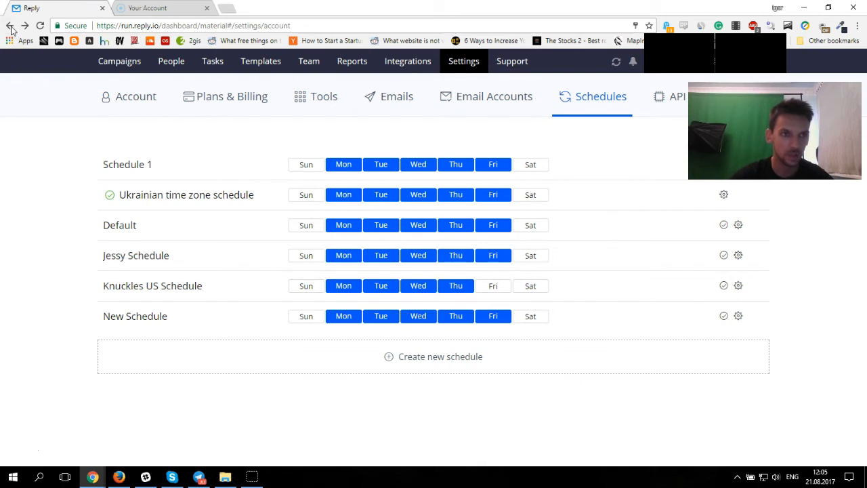
{"action": "left_click", "coordinate": [10, 27]}
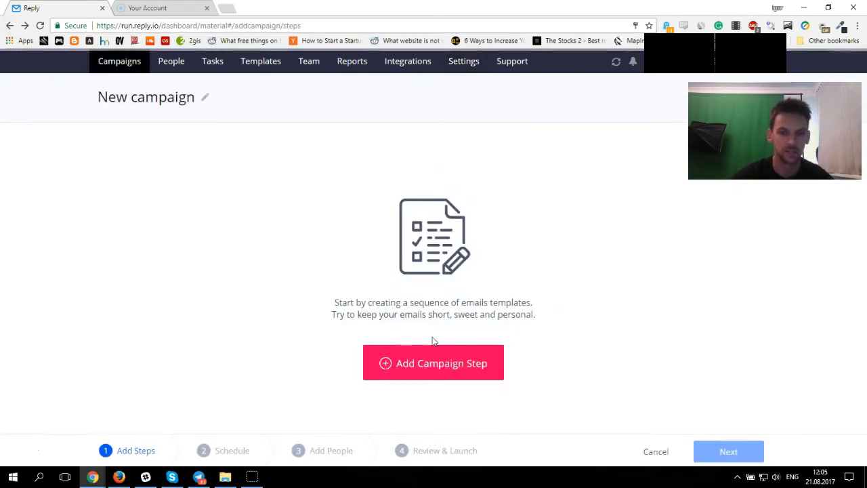
Step: Add a first campaign step using the Community template Compliment and save it
{"action": "left_click", "coordinate": [402, 363]}
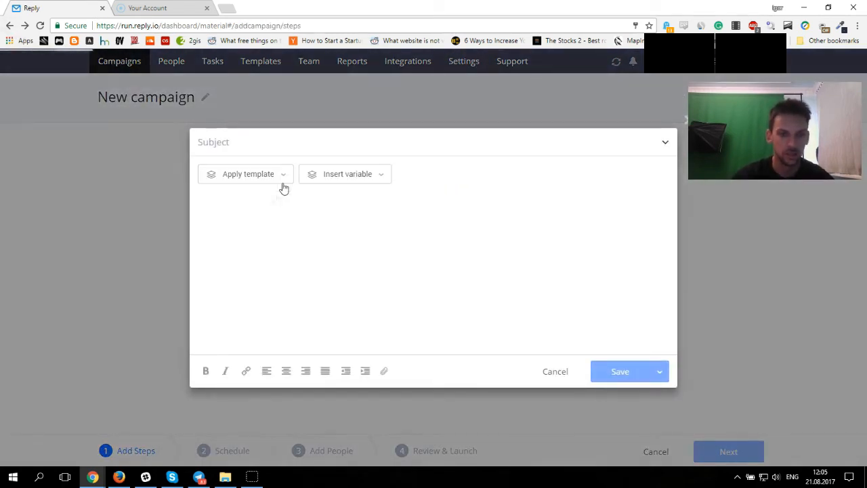
{"action": "left_click", "coordinate": [286, 178]}
{"action": "left_click", "coordinate": [281, 256]}
{"action": "left_click", "coordinate": [234, 270]}
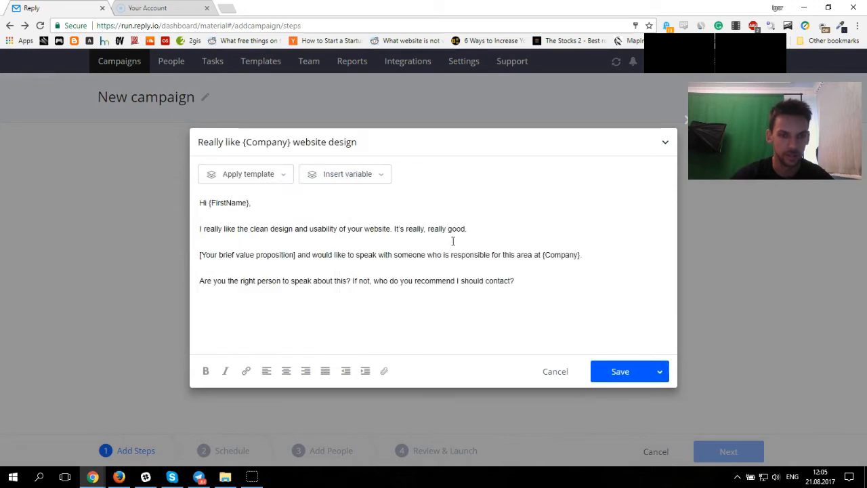
{"action": "left_click", "coordinate": [617, 371]}
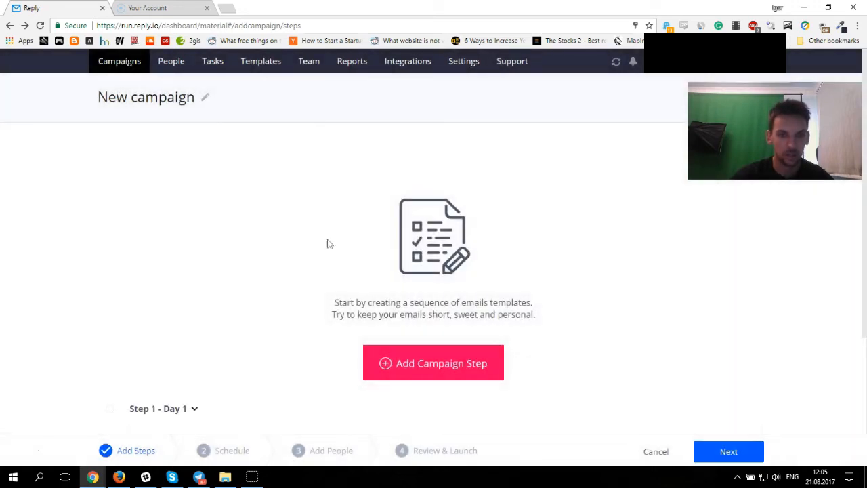
Step: Add a second campaign step using the Community template Coffee via Paypal and save it
{"action": "left_click", "coordinate": [409, 250]}
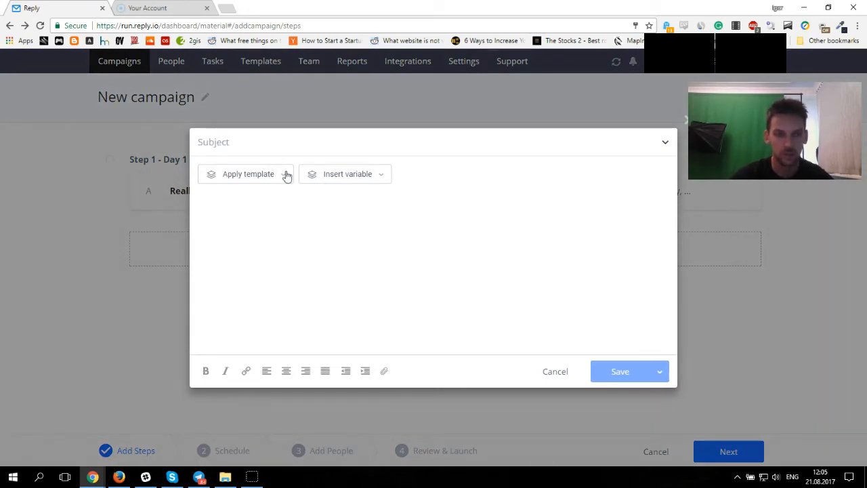
{"action": "left_click", "coordinate": [287, 175]}
{"action": "left_click", "coordinate": [274, 256]}
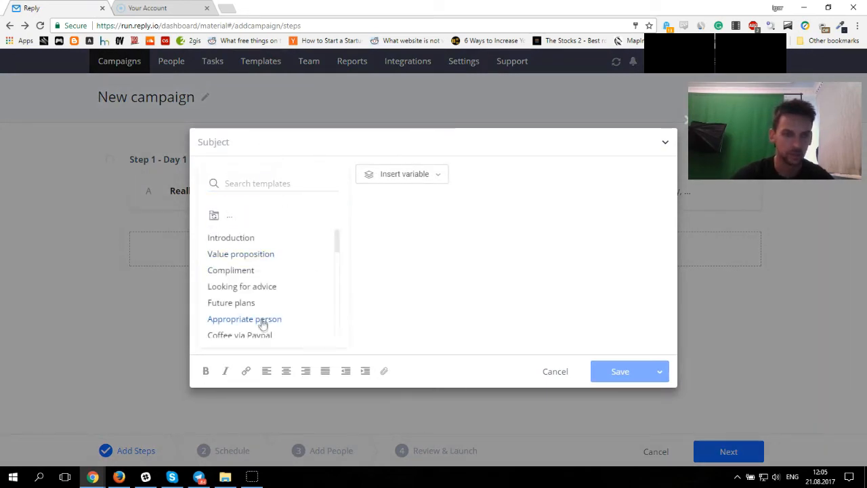
{"action": "scroll", "coordinate": [262, 325], "scroll_direction": "down", "scroll_amount": 1}
{"action": "left_click", "coordinate": [251, 288]}
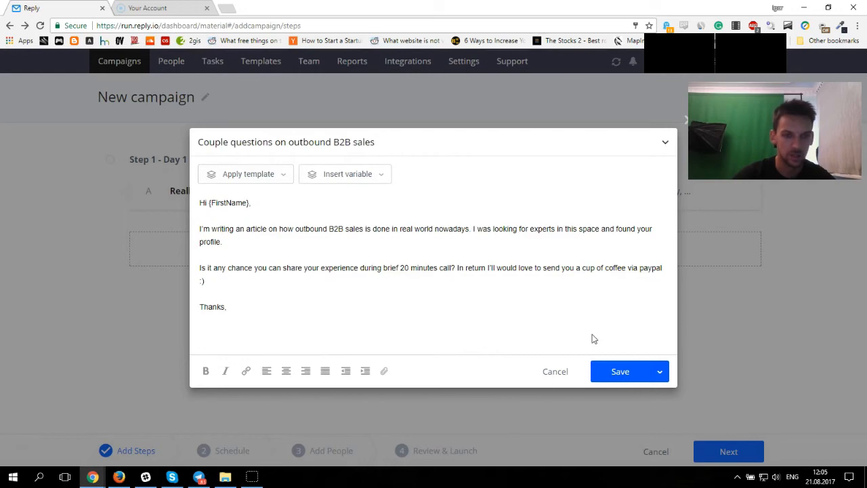
{"action": "left_click", "coordinate": [611, 369]}
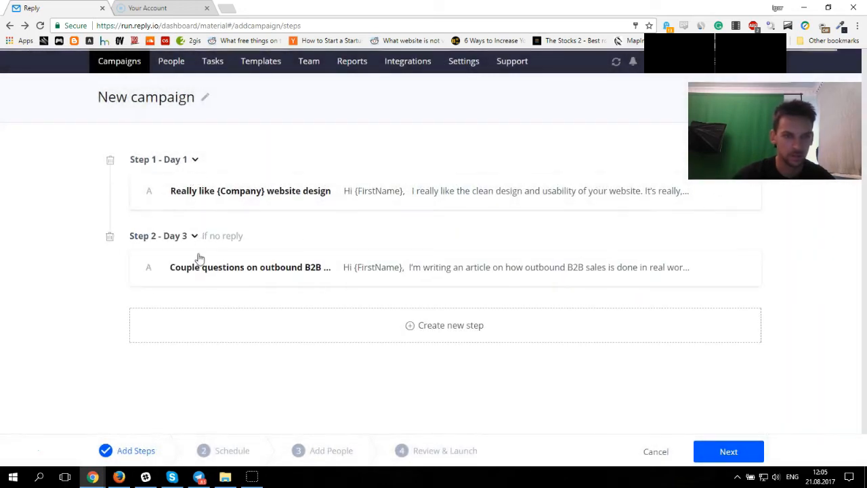
Step: Add a third campaign step using the Community template Demo request and save it
{"action": "left_click", "coordinate": [421, 331]}
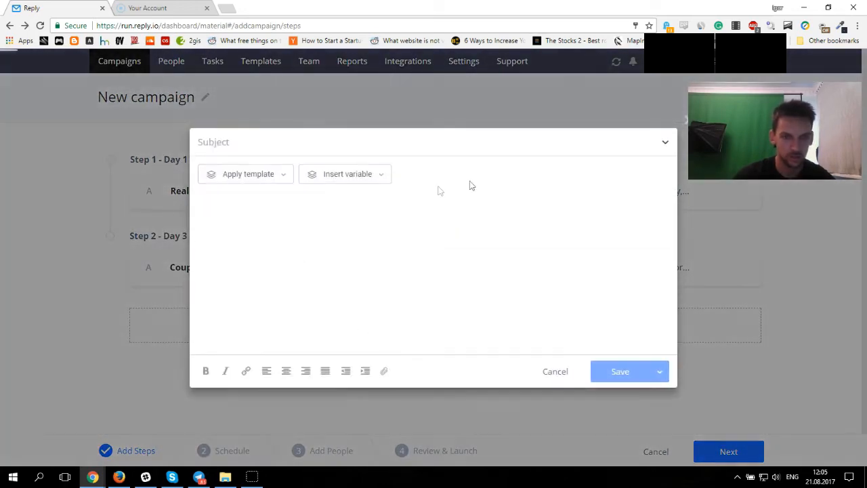
{"action": "left_click", "coordinate": [269, 175]}
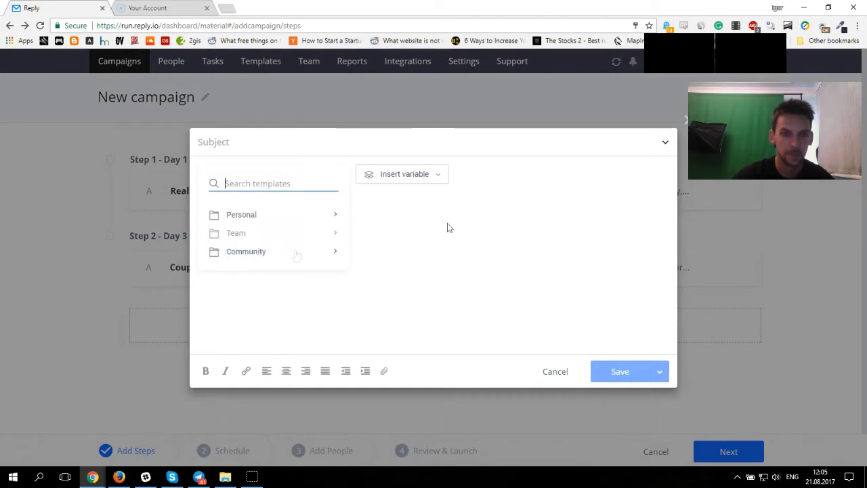
{"action": "left_click", "coordinate": [251, 254]}
{"action": "left_click_drag", "start_coordinate": [341, 246], "coordinate": [339, 297]}
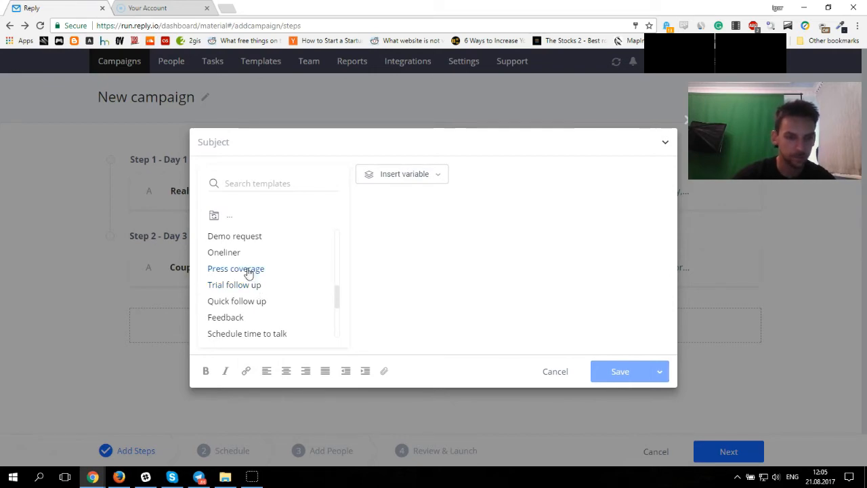
{"action": "left_click", "coordinate": [236, 243]}
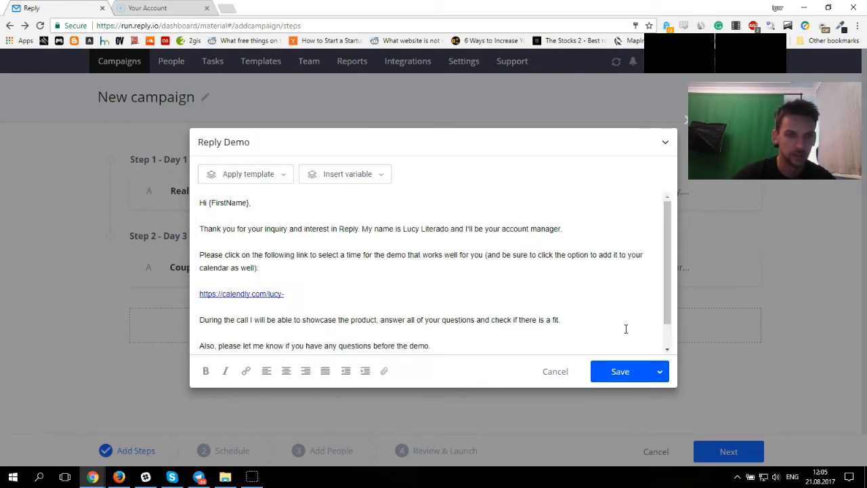
{"action": "left_click", "coordinate": [614, 374]}
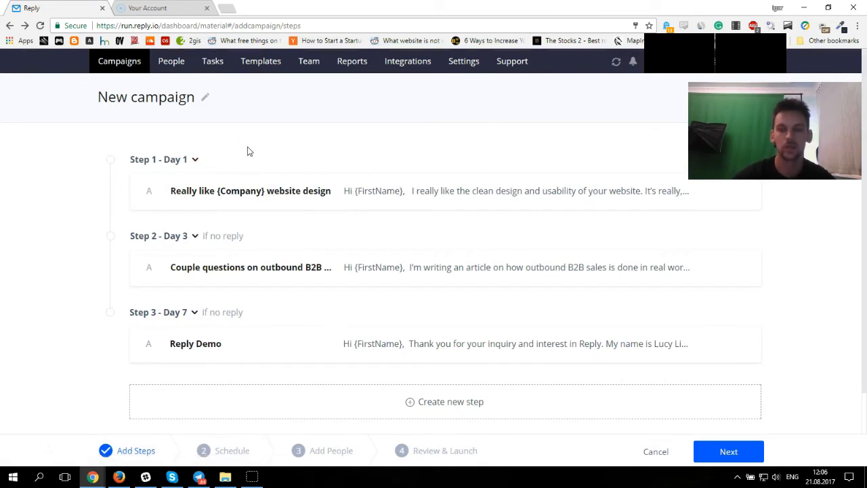
Step: Continue to the Schedule stage, rename the campaign Test Campaing DMA, and proceed to Add People
{"action": "left_click", "coordinate": [745, 451]}
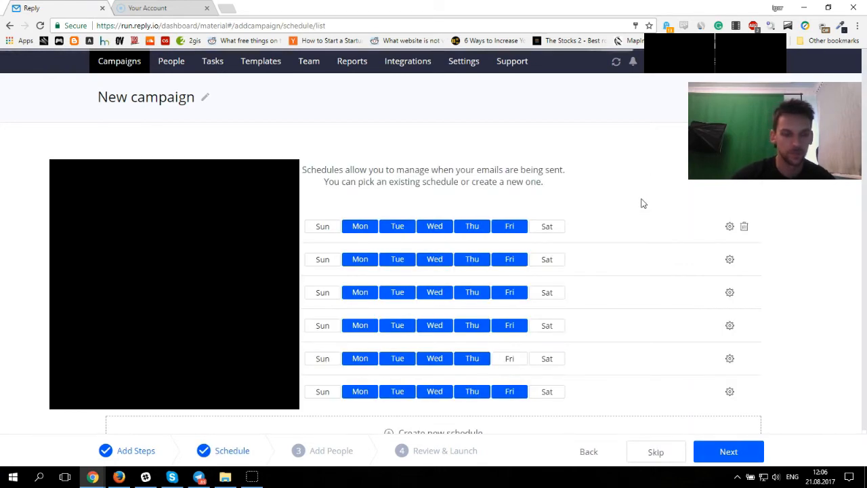
{"action": "left_click", "coordinate": [206, 100]}
{"action": "type", "text": "Tes"}
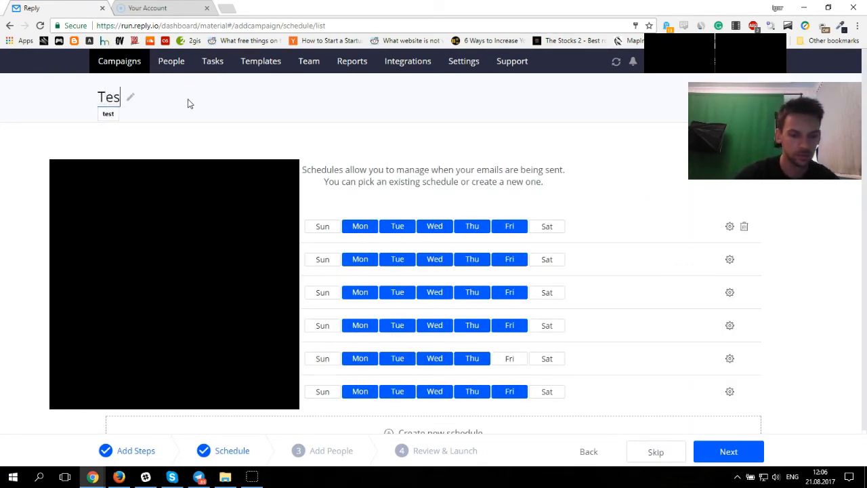
{"action": "type", "text": "t Campa"}
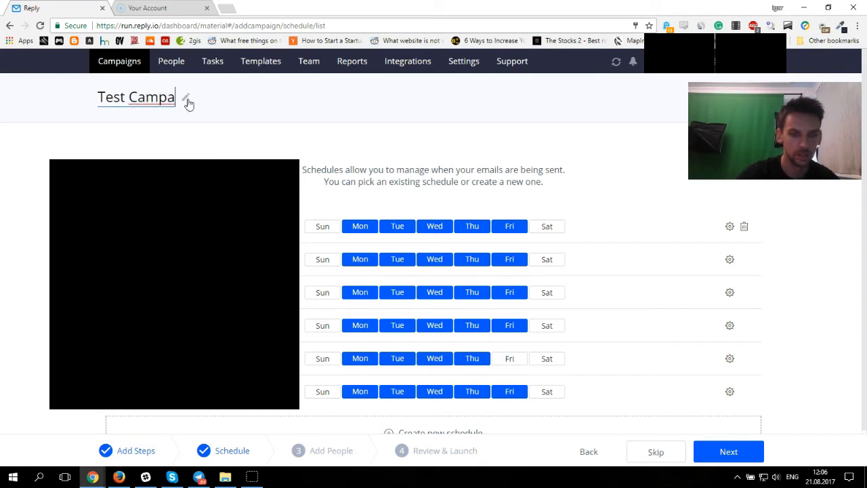
{"action": "type", "text": "ing DMA"}
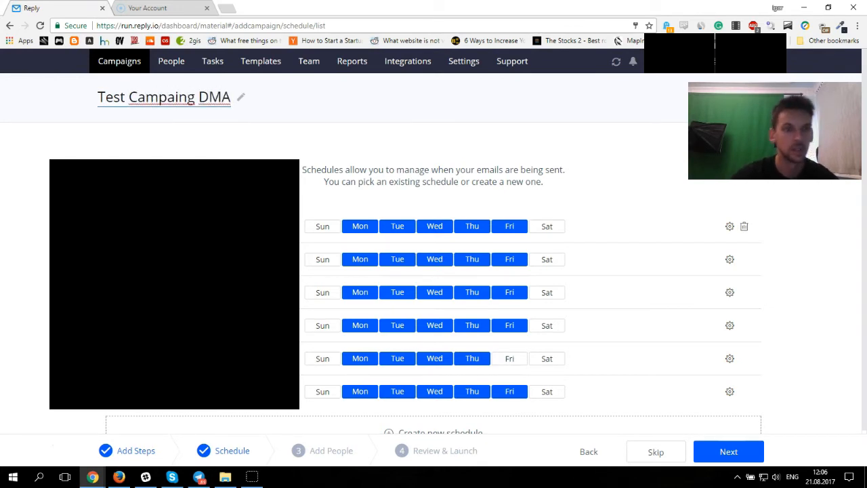
{"action": "key", "text": "Return"}
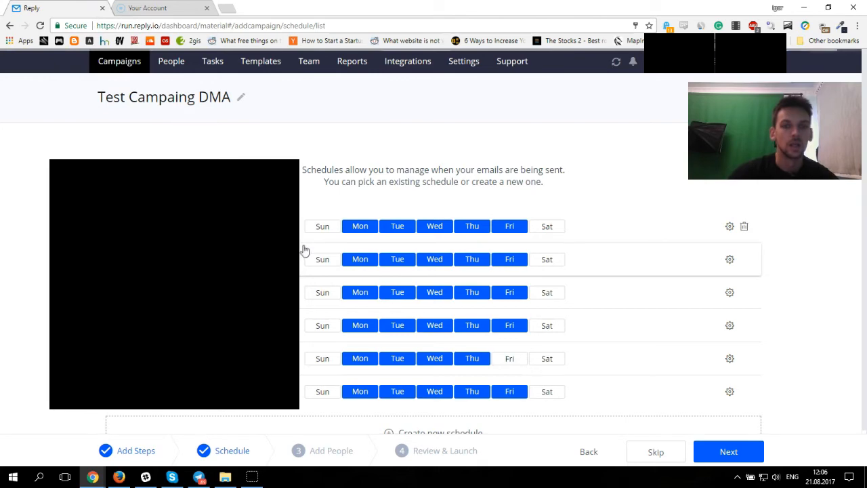
{"action": "scroll", "coordinate": [303, 254], "scroll_direction": "down", "scroll_amount": 1}
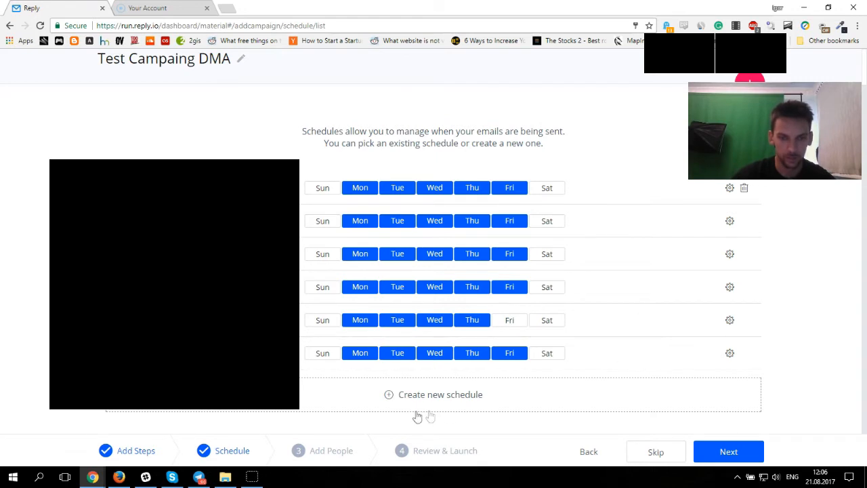
{"action": "left_click", "coordinate": [728, 451]}
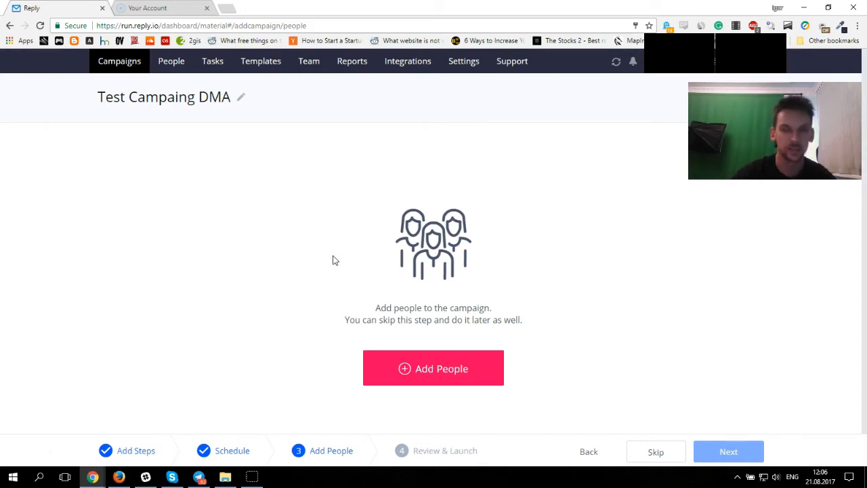
Step: Open Google Sheets in a new browser tab to reach the contact spreadsheet
{"action": "left_click", "coordinate": [230, 8]}
{"action": "type", "text": "shee"}
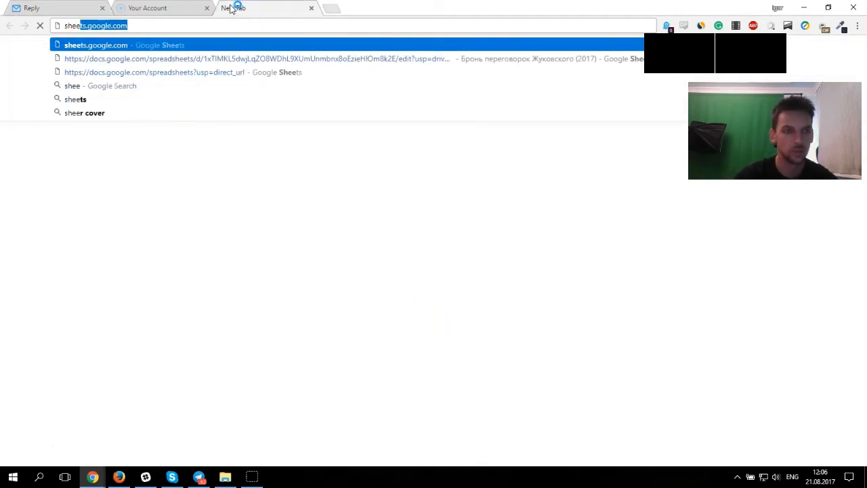
{"action": "key", "text": "Return"}
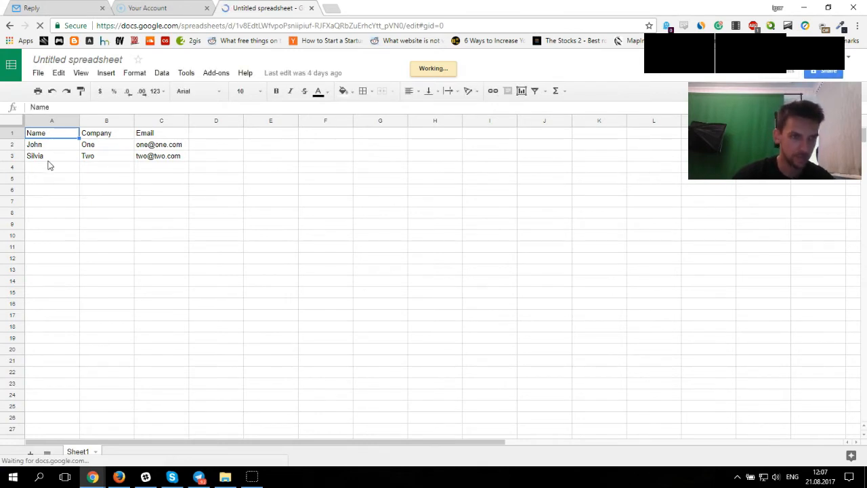
Step: Add a fourth contact row with a first name, company Three, and the contact's e-mail address
{"action": "key", "text": "Down"}
{"action": "key", "text": "Down"}
{"action": "double_click", "coordinate": [46, 170]}
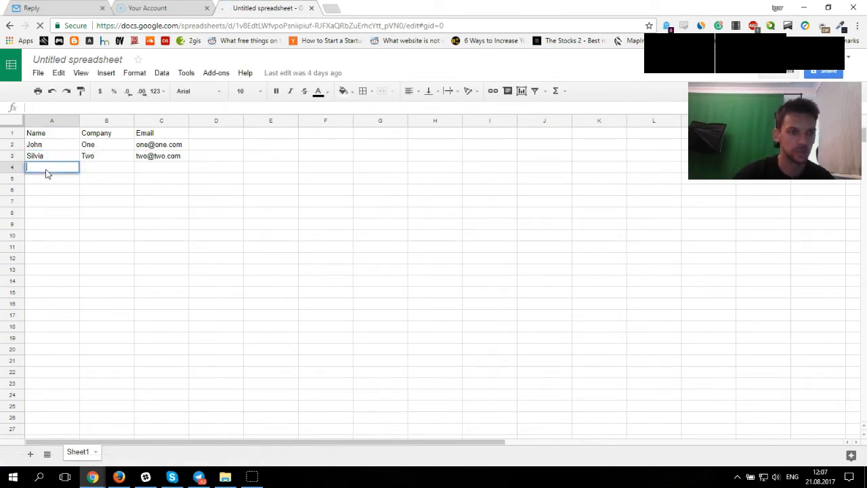
{"action": "type", "text": "Mike"}
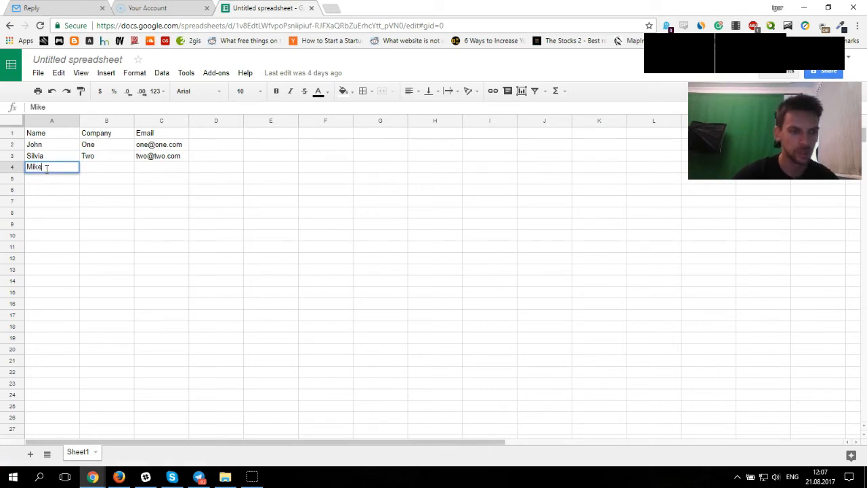
{"action": "left_click", "coordinate": [102, 172]}
{"action": "type", "text": "th"}
{"action": "key", "text": "BackSpace"}
{"action": "key", "text": "BackSpace"}
{"action": "type", "text": "Three"}
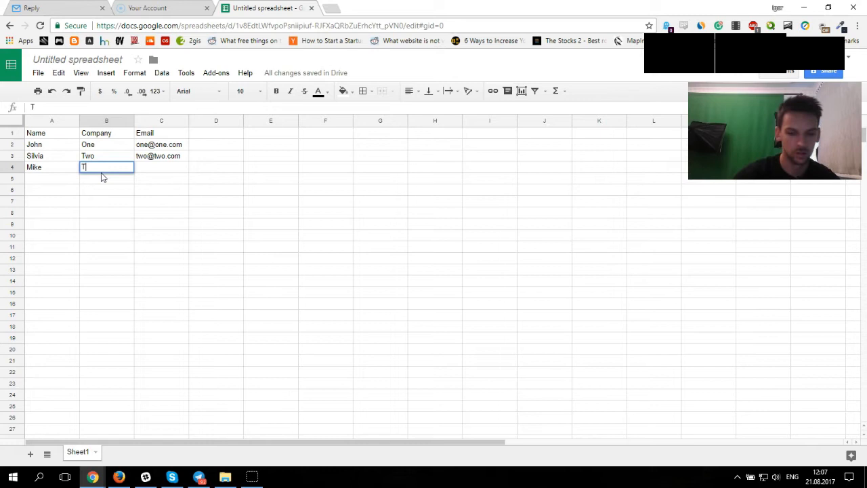
{"action": "double_click", "coordinate": [156, 167]}
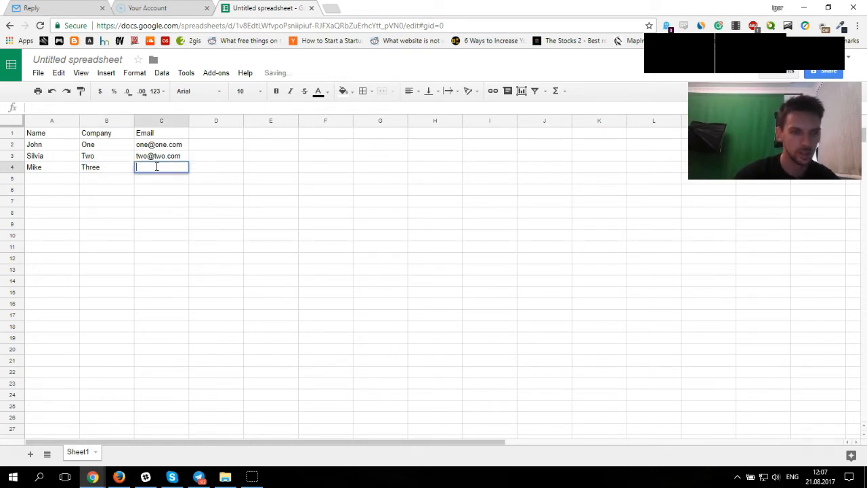
{"action": "type", "text": "three@"}
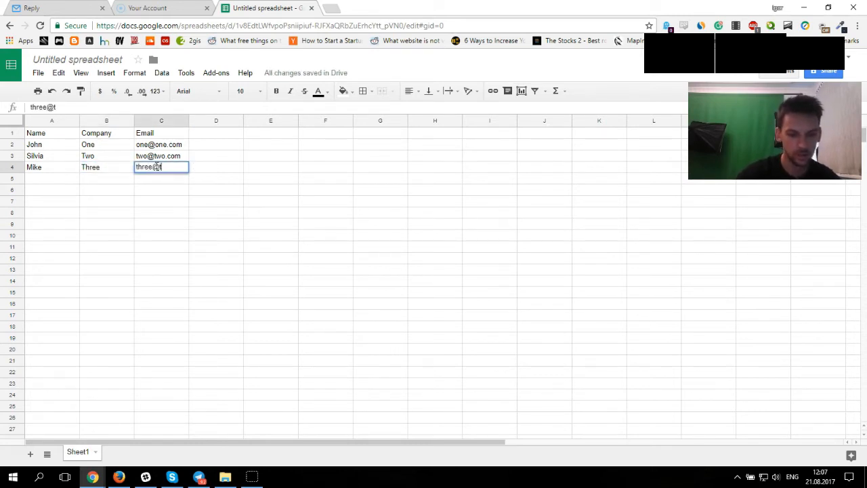
{"action": "type", "text": "three.com"}
{"action": "left_click", "coordinate": [197, 211]}
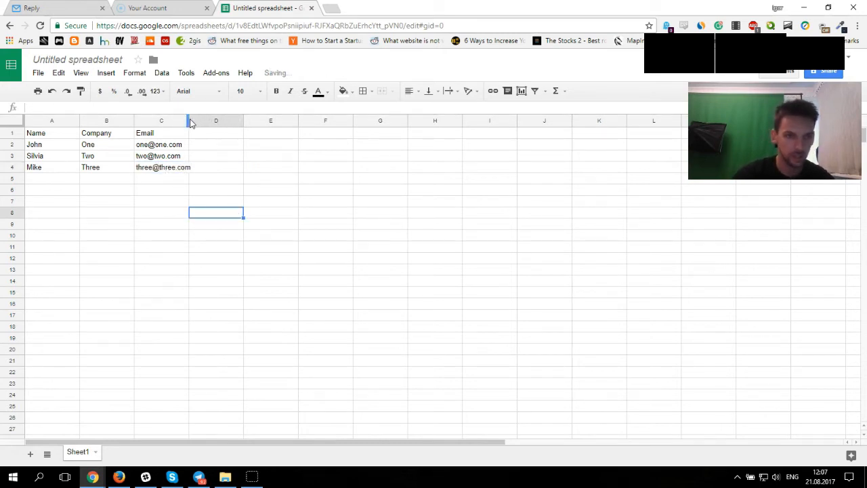
Step: Widen the Email column so the addresses fit
{"action": "left_click_drag", "start_coordinate": [189, 121], "coordinate": [200, 120]}
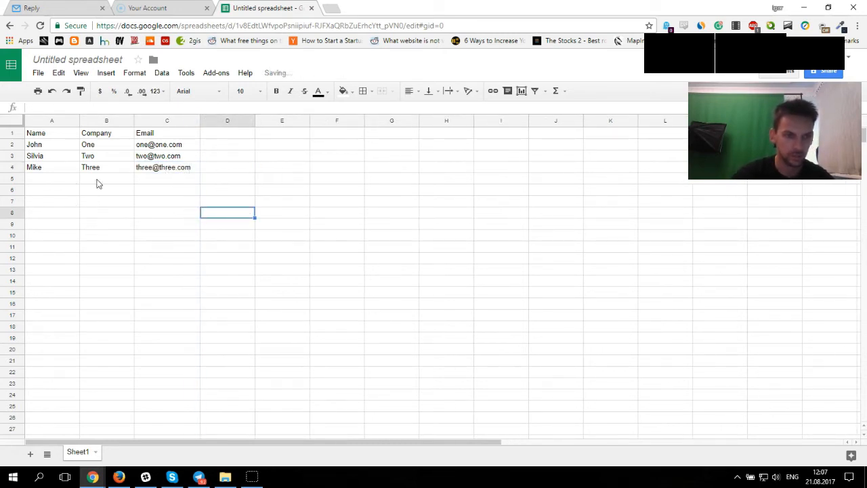
{"action": "left_click", "coordinate": [42, 136]}
{"action": "double_click", "coordinate": [116, 138]}
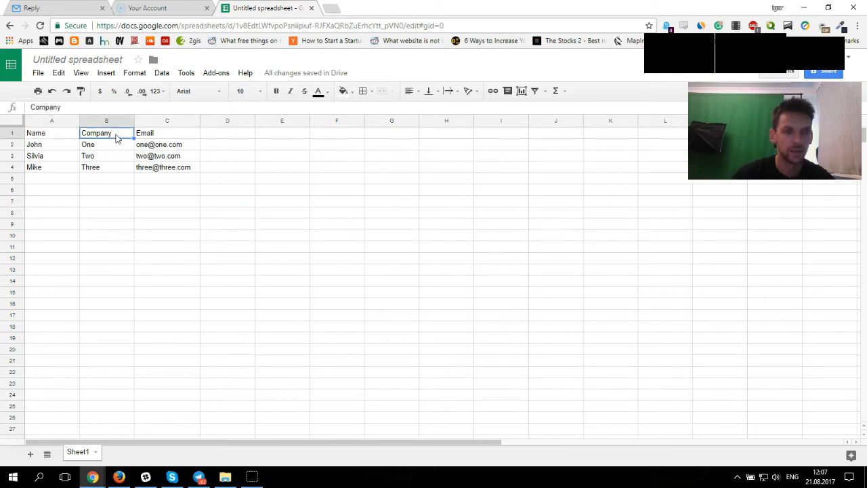
{"action": "left_click", "coordinate": [66, 134]}
{"action": "left_click", "coordinate": [151, 134]}
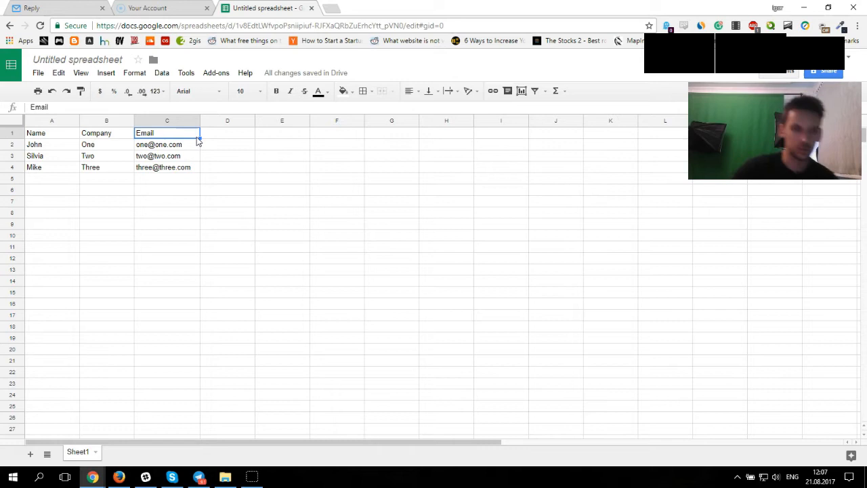
{"action": "left_click_drag", "start_coordinate": [169, 223], "coordinate": [110, 131]}
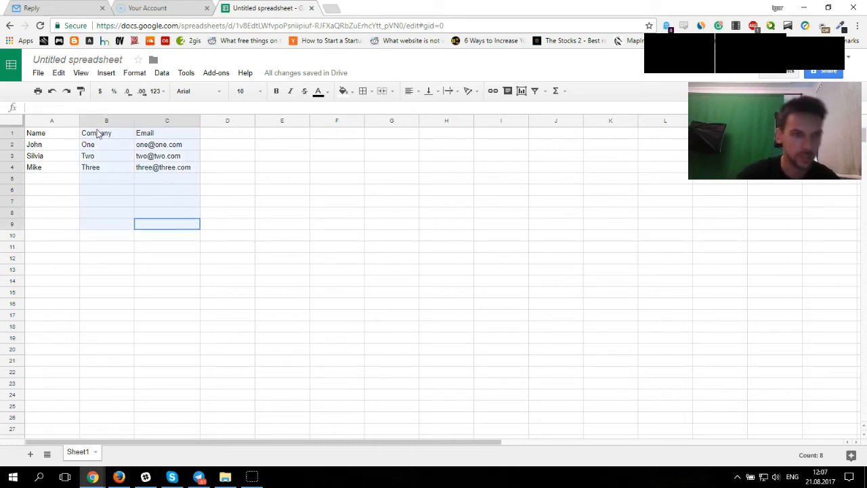
{"action": "left_click", "coordinate": [51, 133]}
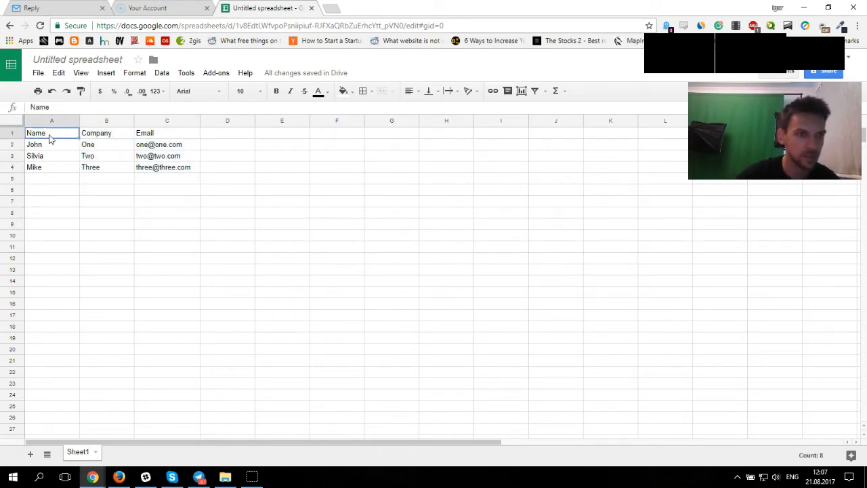
{"action": "left_click", "coordinate": [68, 192]}
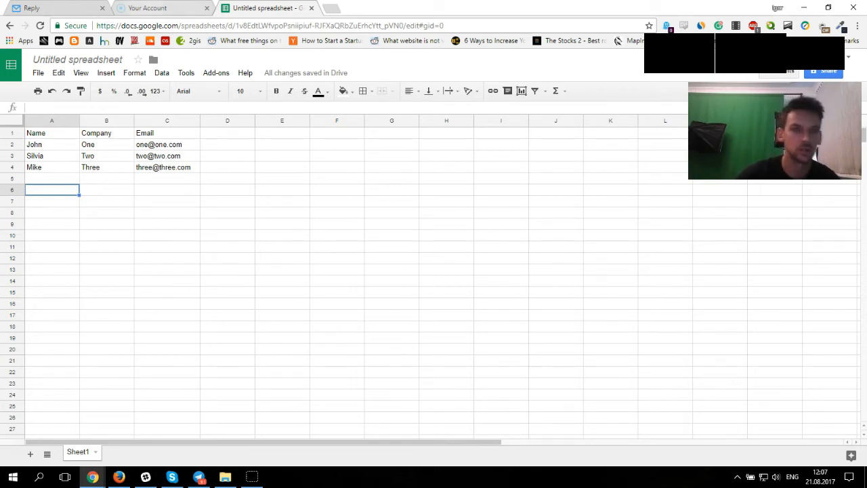
{"action": "left_click", "coordinate": [40, 73]}
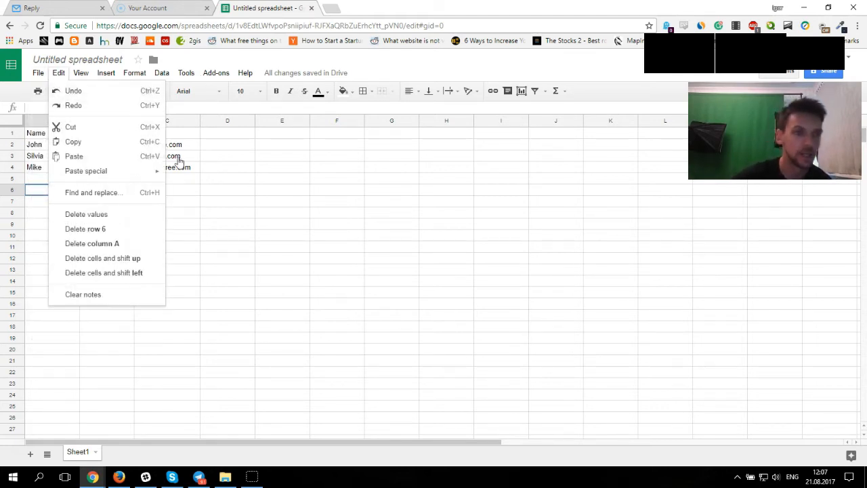
{"action": "left_click", "coordinate": [234, 202]}
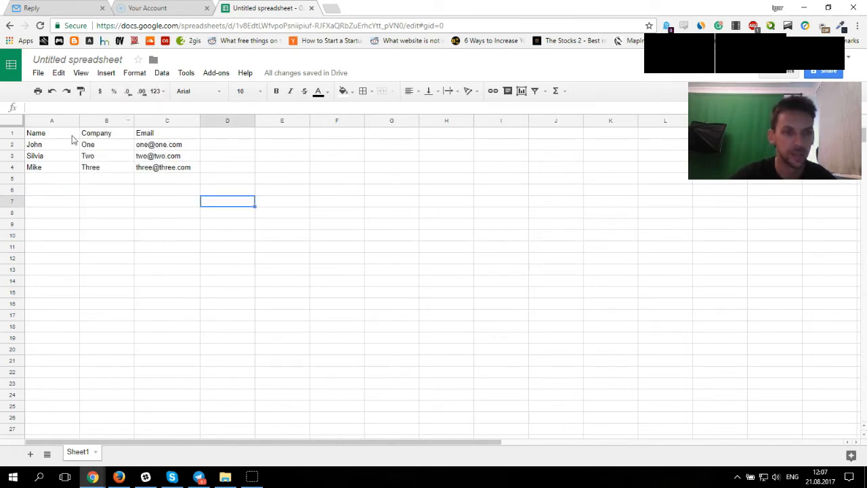
{"action": "double_click", "coordinate": [167, 133]}
{"action": "left_click_drag", "start_coordinate": [166, 133], "coordinate": [127, 134]}
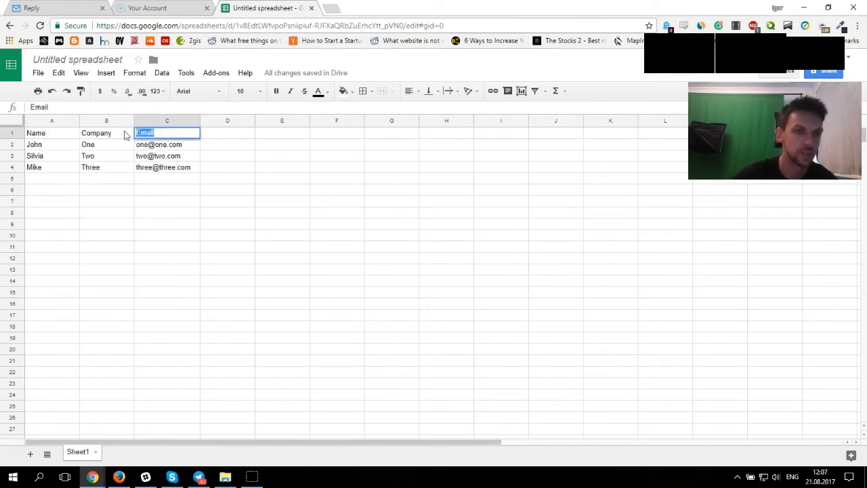
{"action": "left_click", "coordinate": [237, 238]}
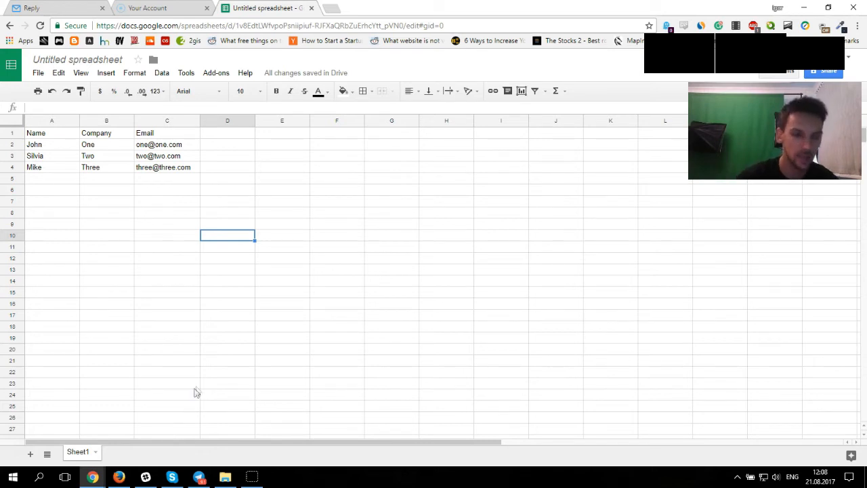
Step: Download the spreadsheet as a comma-separated values (.csv) file
{"action": "left_click", "coordinate": [38, 73]}
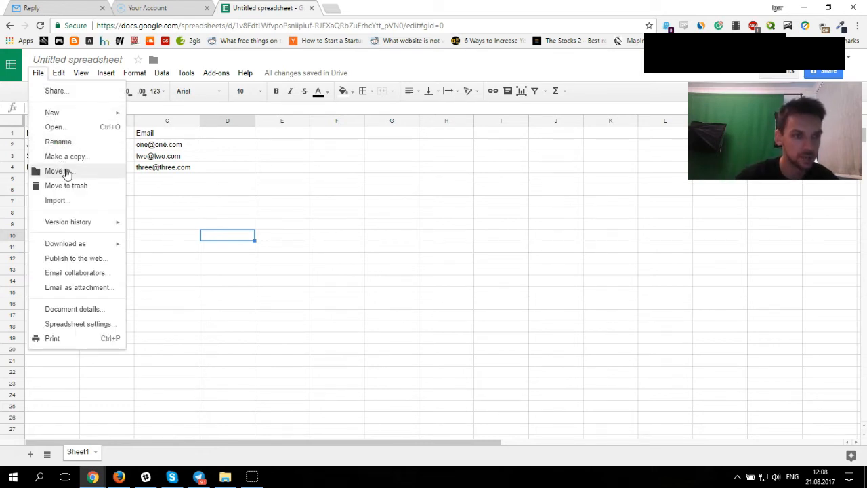
{"action": "mouse_move", "coordinate": [85, 243]}
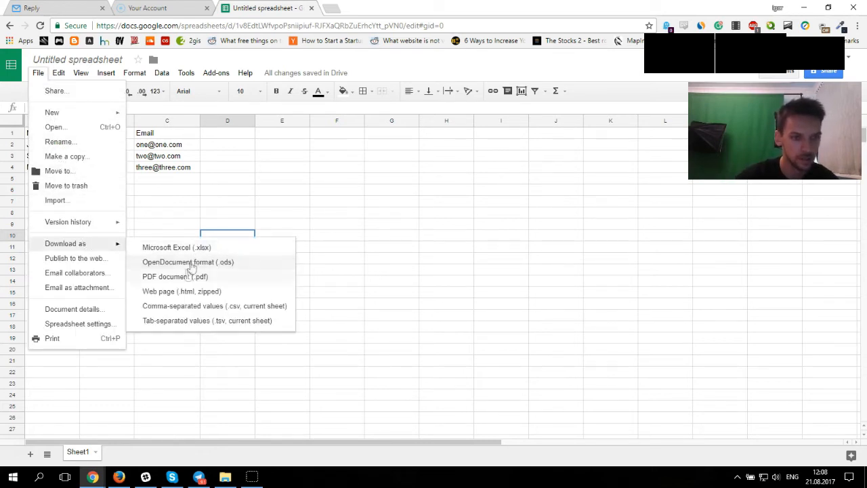
{"action": "left_click", "coordinate": [207, 306]}
Step: Switch back to the campaign and start adding people by importing the downloaded CSV file
{"action": "key", "text": "ctrl+1"}
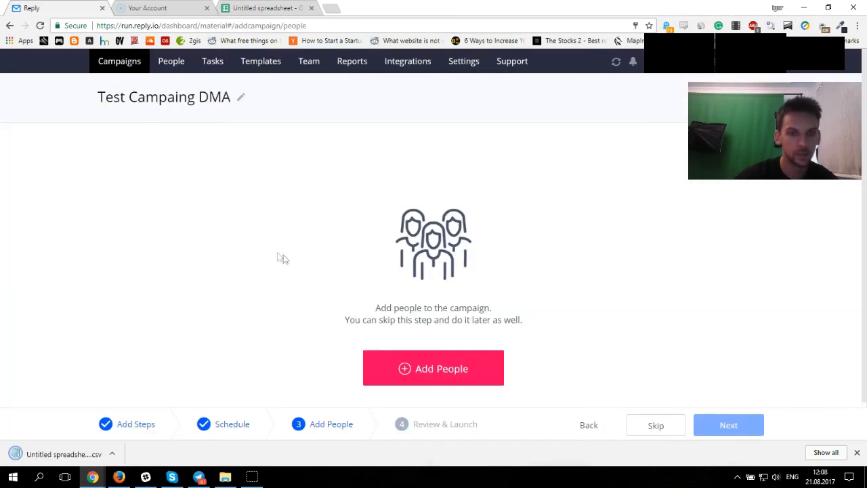
{"action": "left_click", "coordinate": [395, 370]}
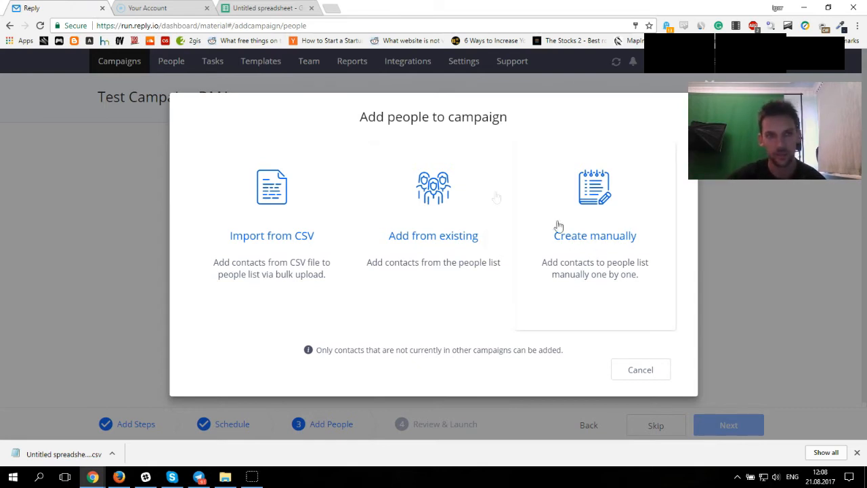
{"action": "left_click", "coordinate": [268, 9]}
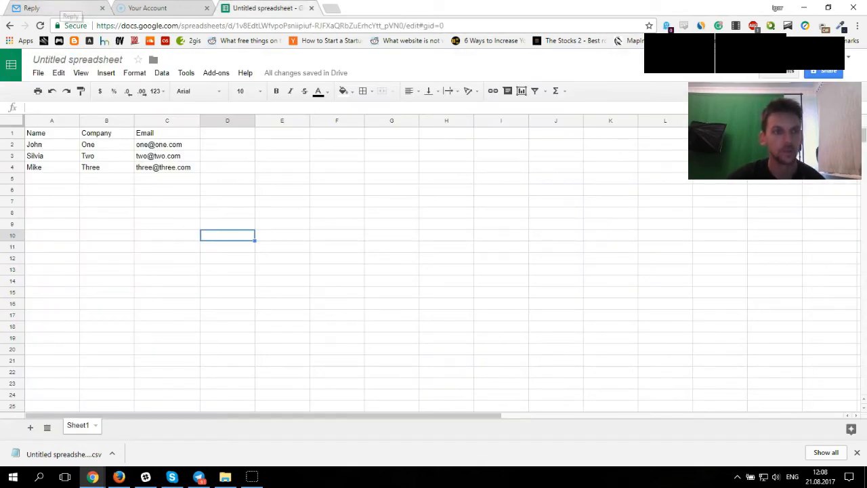
{"action": "left_click", "coordinate": [68, 10]}
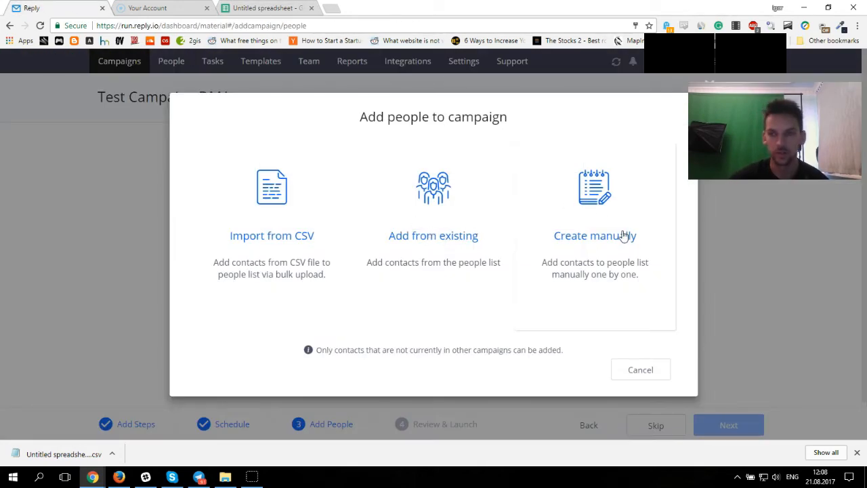
{"action": "left_click", "coordinate": [281, 219]}
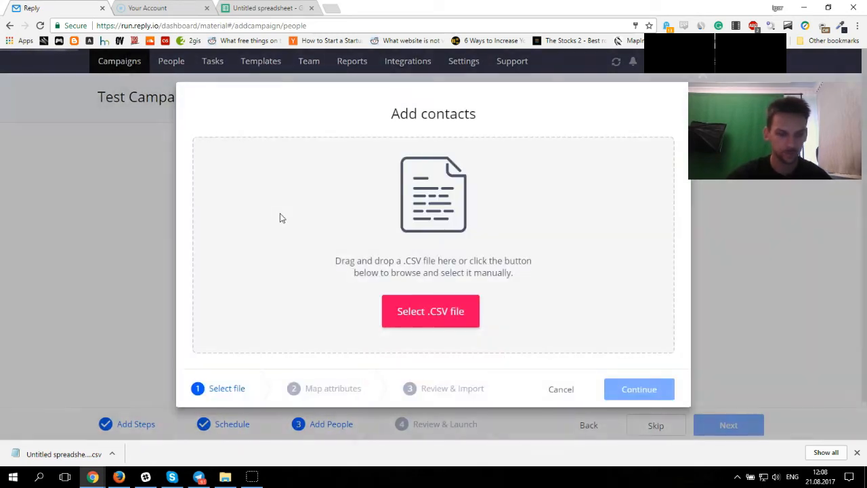
{"action": "left_click", "coordinate": [425, 311]}
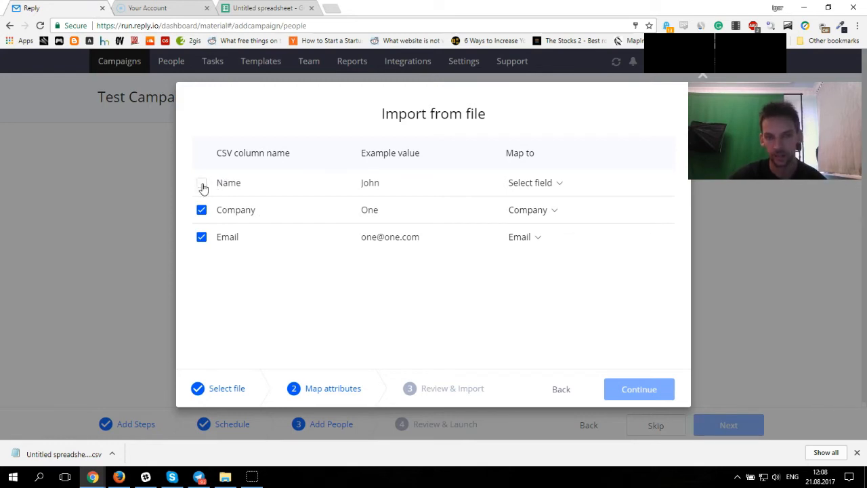
Step: Map the Name column to First Name and include it in the import
{"action": "left_click", "coordinate": [562, 189]}
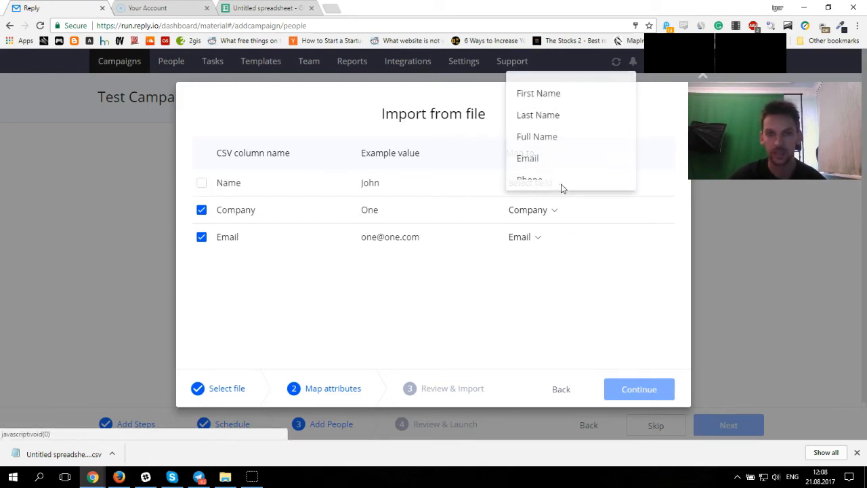
{"action": "left_click", "coordinate": [538, 97]}
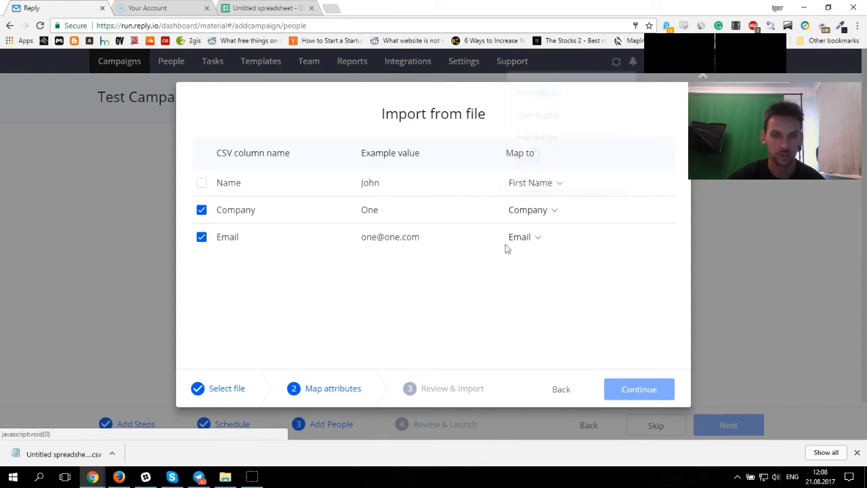
{"action": "left_click", "coordinate": [202, 184]}
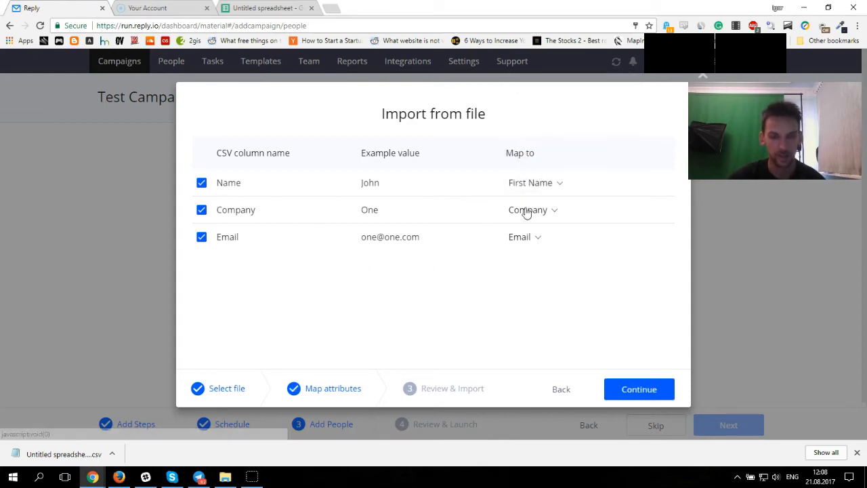
{"action": "left_click", "coordinate": [556, 188]}
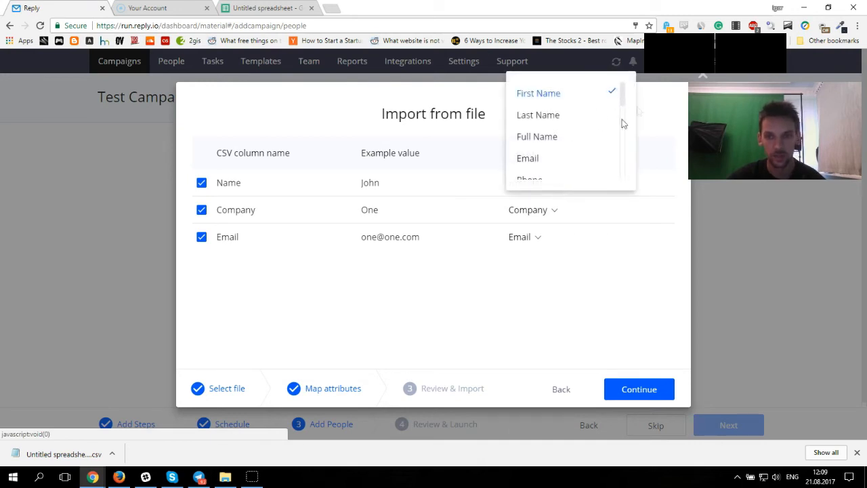
{"action": "mouse_move", "coordinate": [623, 93]}
{"action": "left_mouse_down"}
{"action": "mouse_move", "coordinate": [625, 178]}
{"action": "mouse_move", "coordinate": [615, 145]}
{"action": "mouse_move", "coordinate": [623, 178]}
{"action": "mouse_move", "coordinate": [627, 87]}
{"action": "left_mouse_up"}
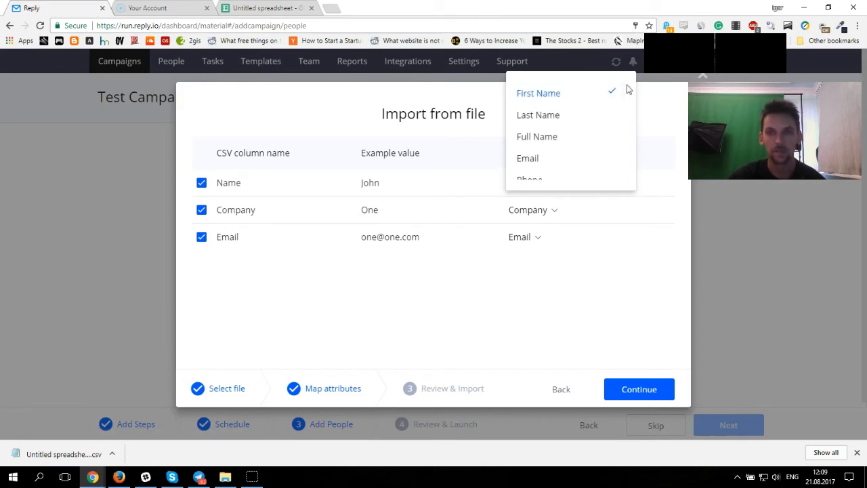
{"action": "left_click", "coordinate": [569, 91]}
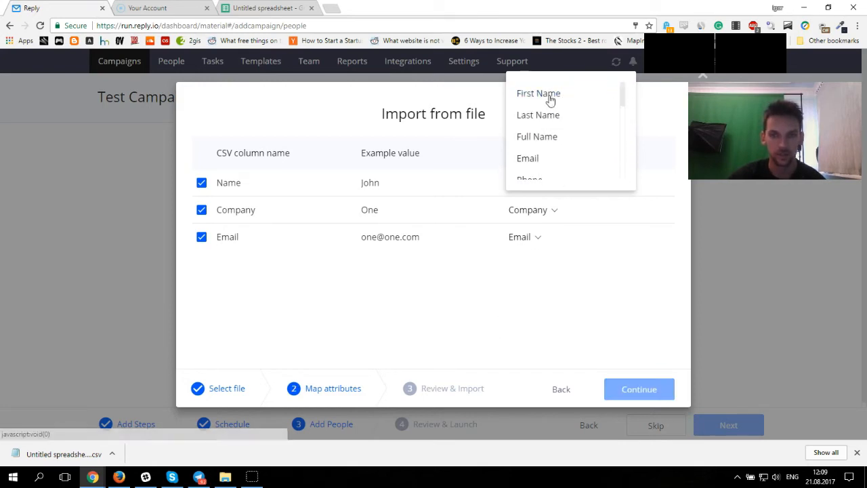
{"action": "left_click", "coordinate": [549, 95]}
Step: Continue to review and import all contacts into the campaign, then finish
{"action": "left_click", "coordinate": [632, 388]}
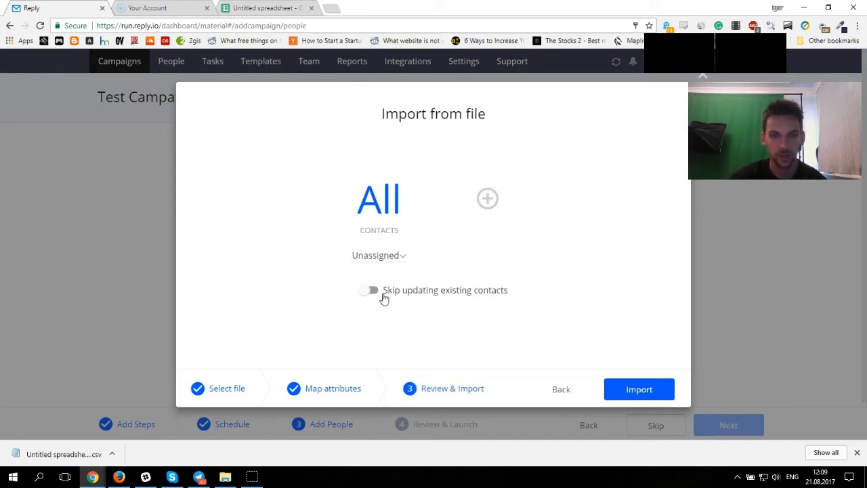
{"action": "left_click", "coordinate": [657, 388]}
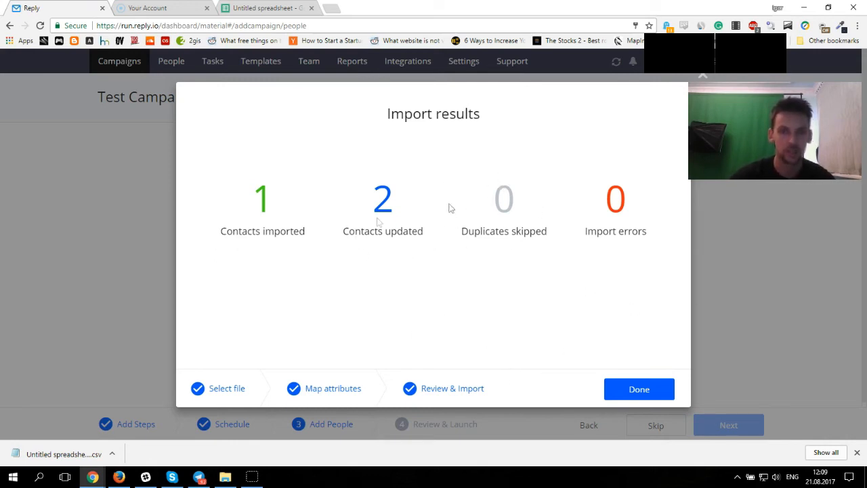
{"action": "left_click", "coordinate": [634, 389]}
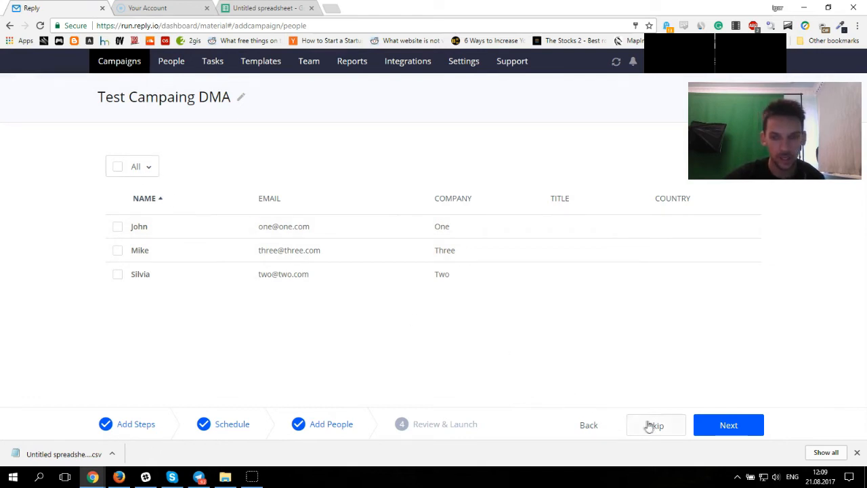
Step: Proceed from the imported contacts list to the Review & Launch stage
{"action": "left_click", "coordinate": [115, 250]}
{"action": "left_click", "coordinate": [119, 275]}
{"action": "left_click", "coordinate": [118, 252]}
{"action": "left_click", "coordinate": [117, 274]}
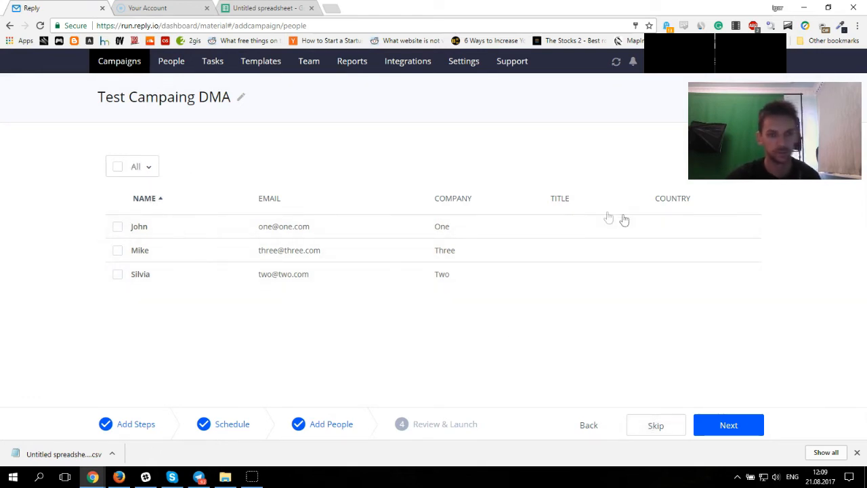
{"action": "left_click", "coordinate": [726, 427]}
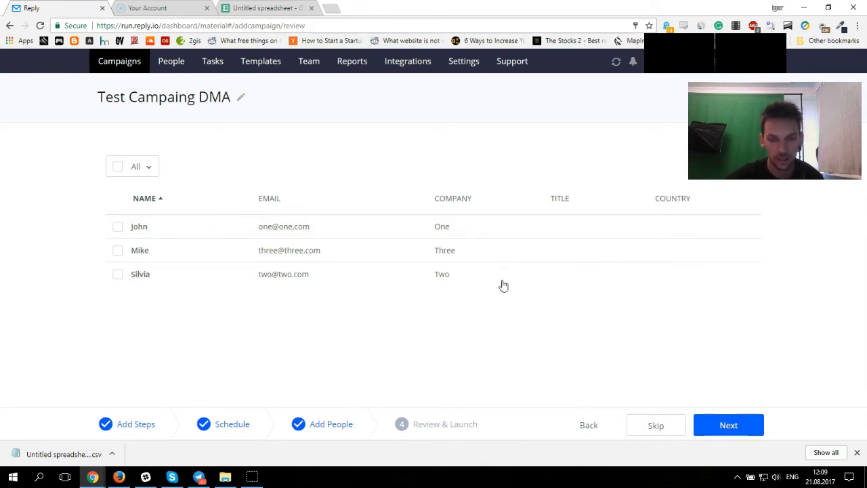
Step: Review the email chain preview to check that each step fills in the contact's first name and company
{"action": "scroll", "coordinate": [492, 258], "scroll_direction": "down", "scroll_amount": 1}
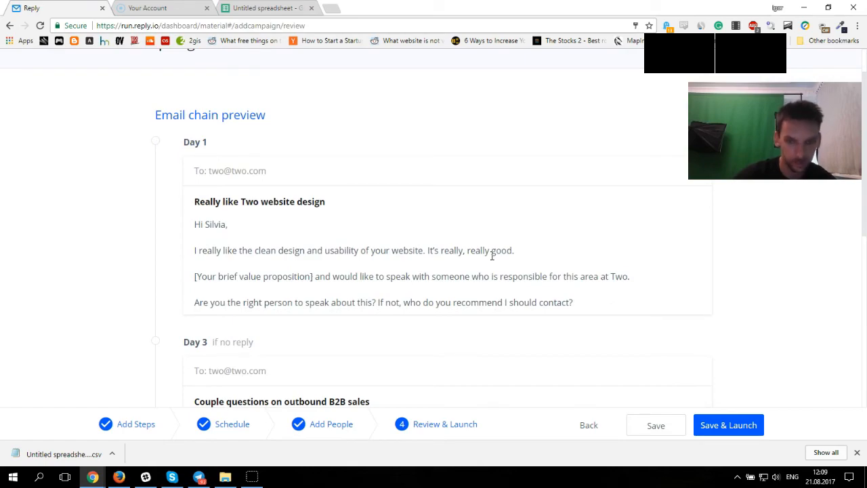
{"action": "left_click_drag", "start_coordinate": [864, 156], "coordinate": [865, 78]}
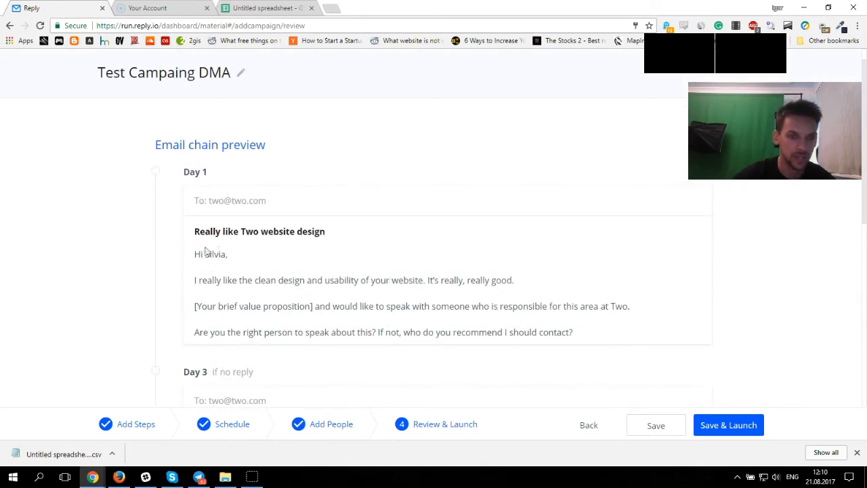
{"action": "left_click_drag", "start_coordinate": [205, 253], "coordinate": [281, 260]}
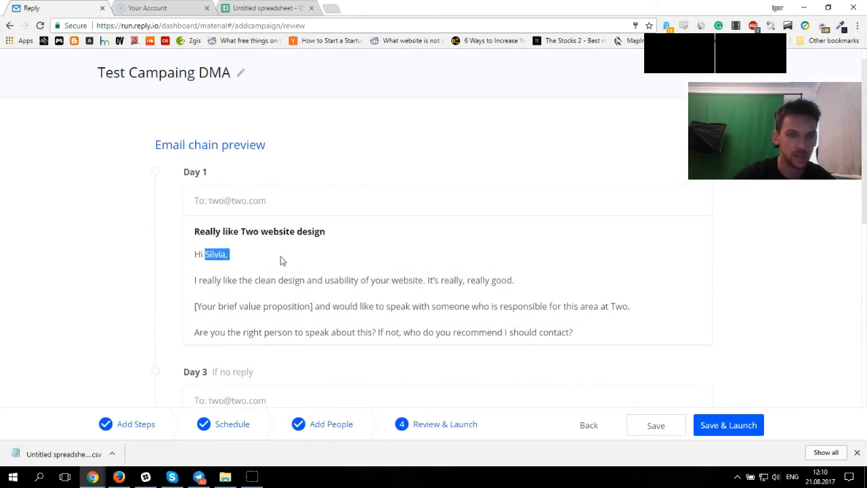
{"action": "left_click", "coordinate": [227, 262]}
{"action": "scroll", "coordinate": [316, 290], "scroll_direction": "down", "scroll_amount": 4}
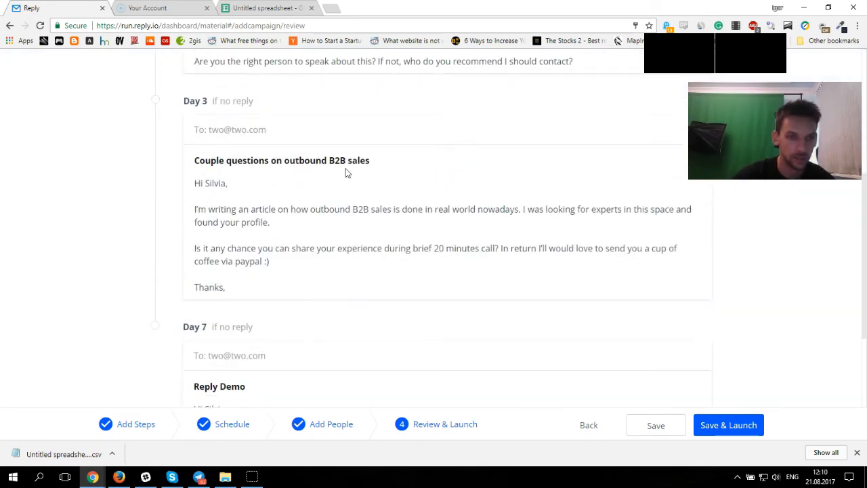
{"action": "scroll", "coordinate": [284, 233], "scroll_direction": "down", "scroll_amount": 3}
{"action": "triple_click", "coordinate": [226, 246]}
{"action": "left_click", "coordinate": [384, 298]}
{"action": "scroll", "coordinate": [465, 327], "scroll_direction": "down", "scroll_amount": 1}
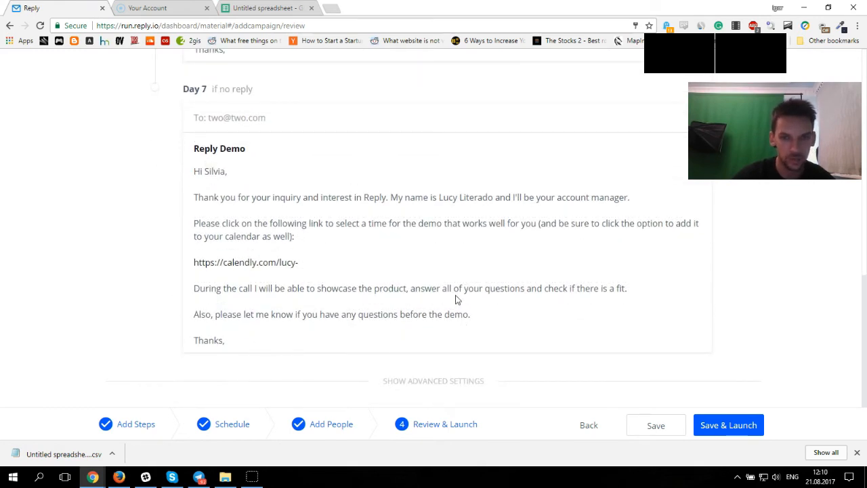
{"action": "scroll", "coordinate": [686, 286], "scroll_direction": "up", "scroll_amount": 5}
Step: Search the preview page for "two" to check where the company placeholder was filled in
{"action": "key", "text": "ctrl+f"}
{"action": "type", "text": "two"}
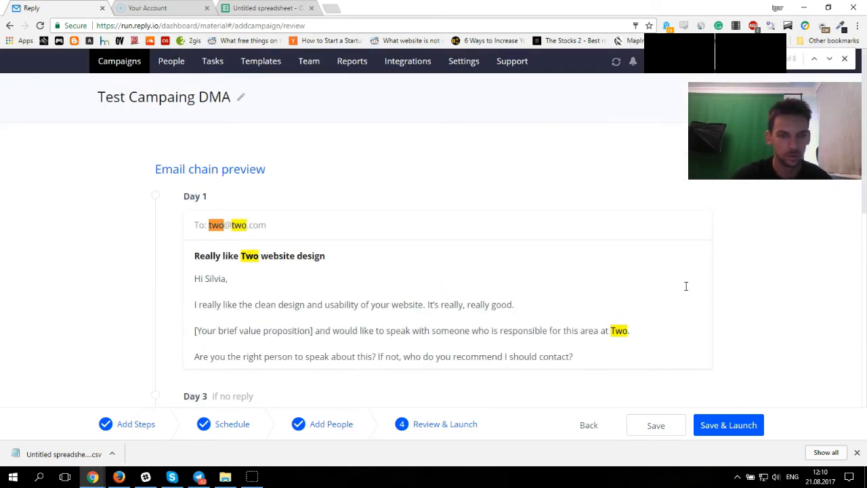
{"action": "double_click", "coordinate": [248, 256]}
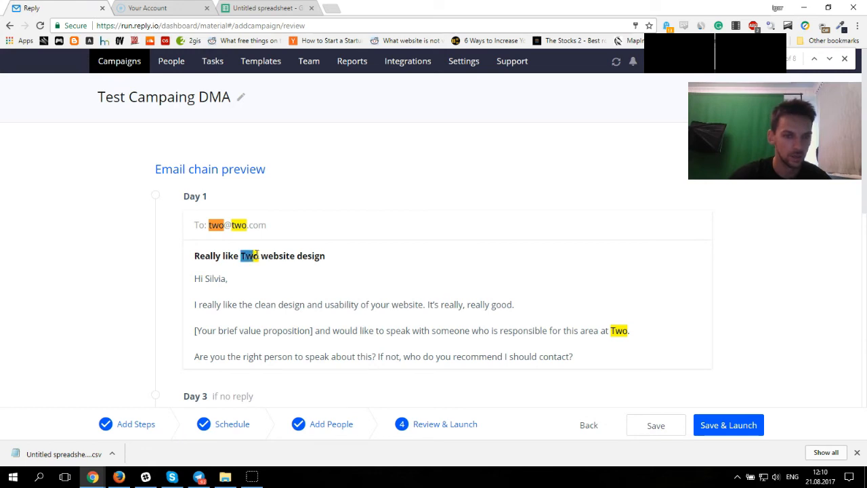
{"action": "double_click", "coordinate": [619, 330]}
{"action": "left_click_drag", "start_coordinate": [241, 256], "coordinate": [269, 256]}
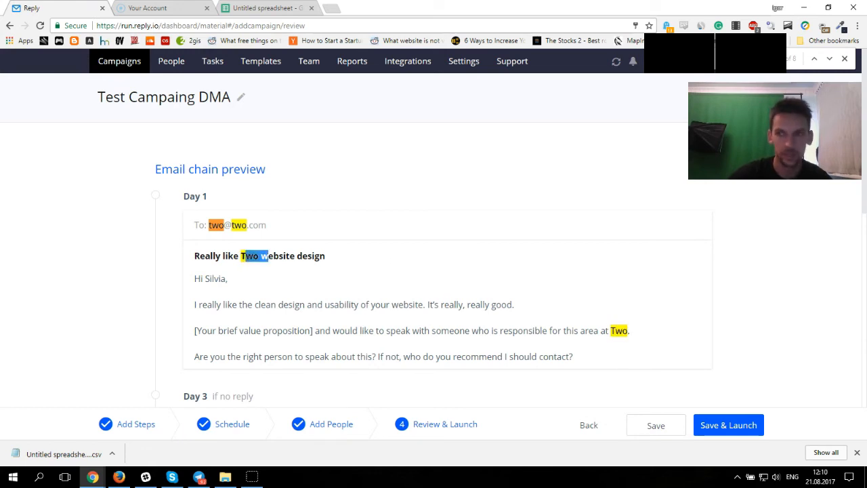
{"action": "left_click", "coordinate": [845, 60]}
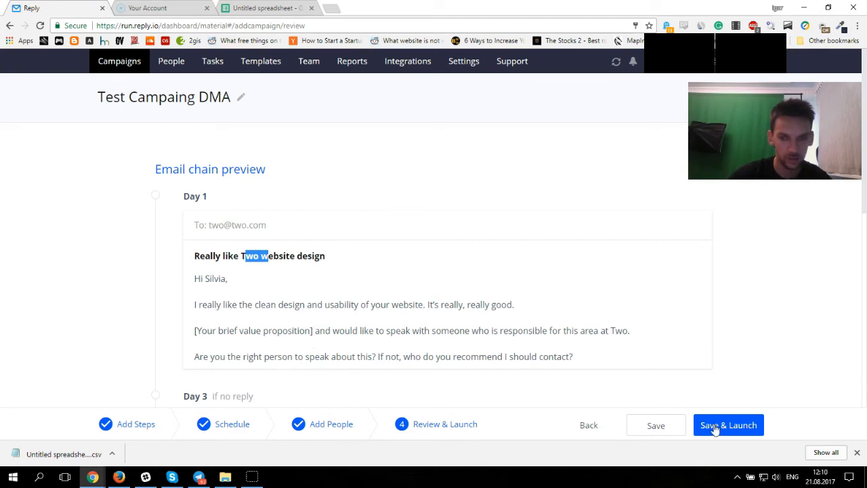
Step: Save and launch the campaign
{"action": "scroll", "coordinate": [439, 366], "scroll_direction": "down", "scroll_amount": 1}
{"action": "scroll", "coordinate": [353, 343], "scroll_direction": "up", "scroll_amount": 1}
{"action": "scroll", "coordinate": [357, 333], "scroll_direction": "down", "scroll_amount": 1}
{"action": "left_click", "coordinate": [432, 280]}
{"action": "mouse_move", "coordinate": [863, 202]}
{"action": "left_mouse_down"}
{"action": "mouse_move", "coordinate": [863, 178]}
{"action": "mouse_move", "coordinate": [865, 431]}
{"action": "mouse_move", "coordinate": [863, 196]}
{"action": "left_mouse_up"}
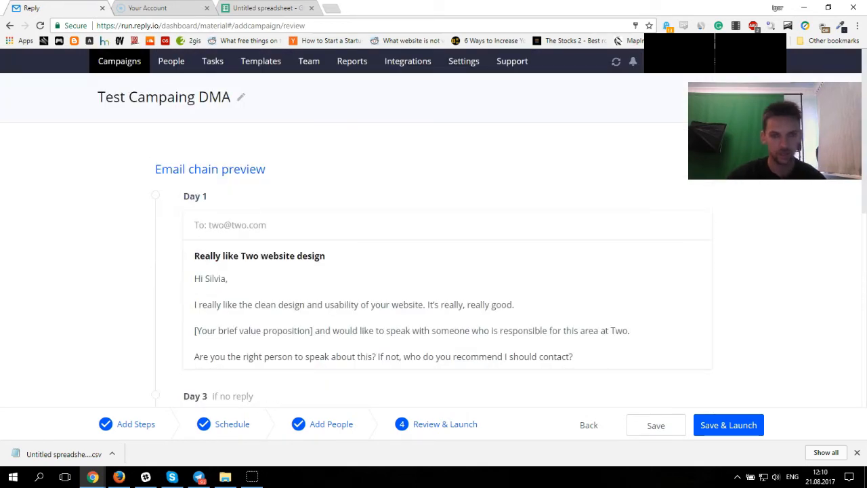
{"action": "left_click_drag", "start_coordinate": [315, 330], "coordinate": [174, 329]}
{"action": "left_click", "coordinate": [176, 331]}
{"action": "left_click_drag", "start_coordinate": [865, 182], "coordinate": [865, 367]}
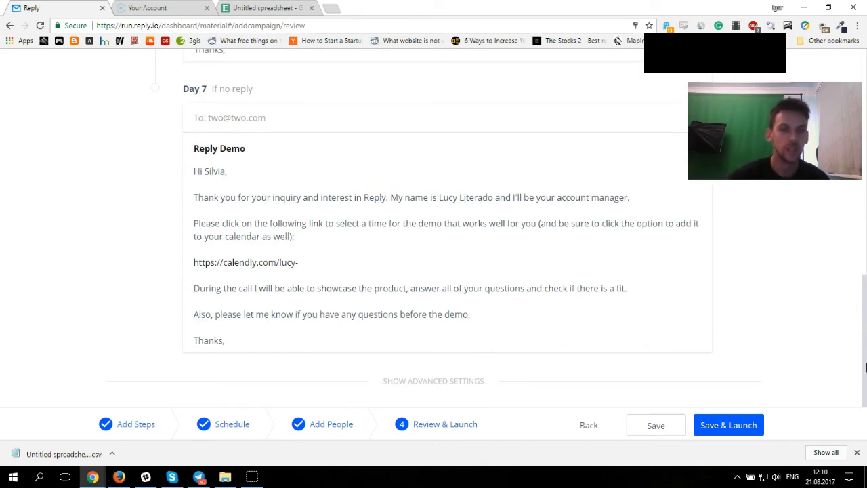
{"action": "left_click", "coordinate": [726, 428]}
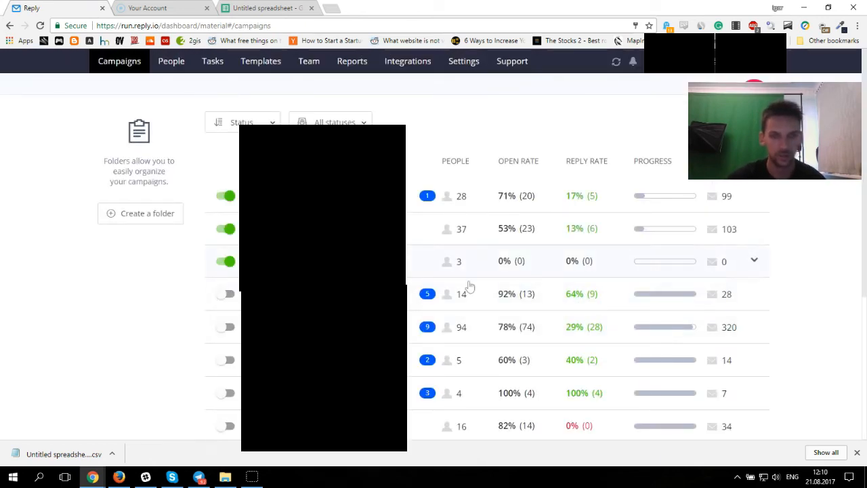
Step: Open the statistics of an existing campaign from the campaigns list
{"action": "left_click_drag", "start_coordinate": [865, 231], "coordinate": [865, 362]}
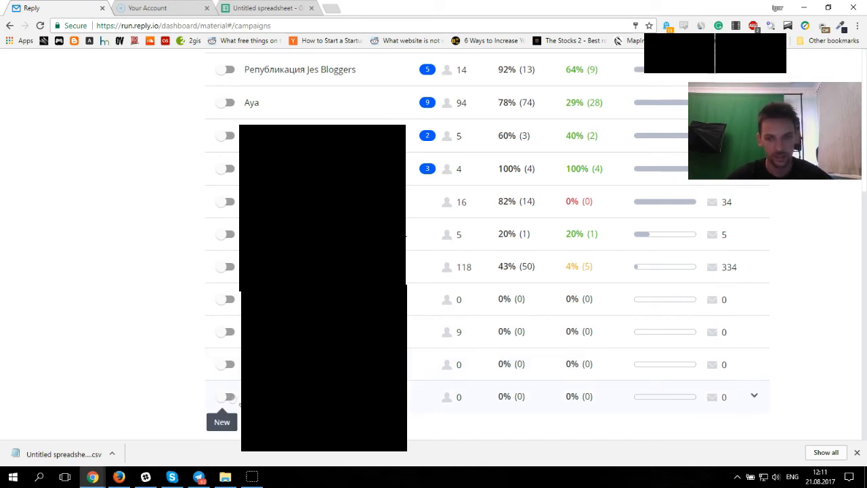
{"action": "scroll", "coordinate": [479, 365], "scroll_direction": "up", "scroll_amount": 5}
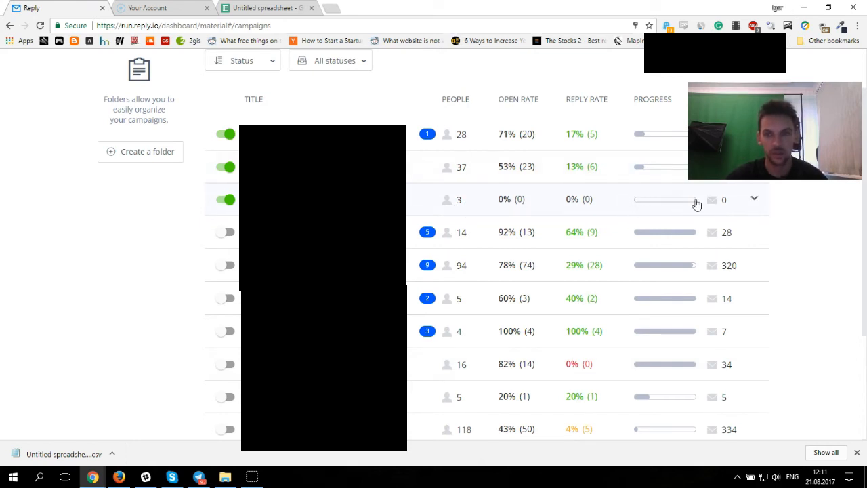
{"action": "mouse_move", "coordinate": [643, 207]}
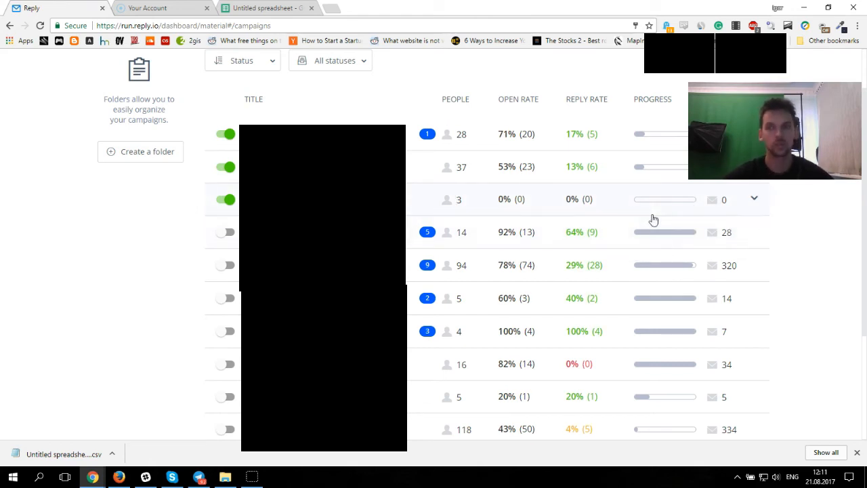
{"action": "mouse_move", "coordinate": [694, 271]}
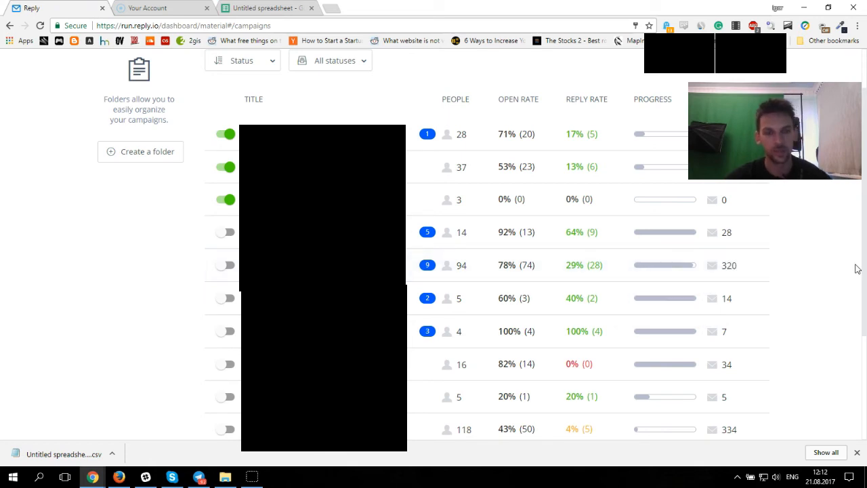
{"action": "scroll", "coordinate": [864, 223], "scroll_direction": "up", "scroll_amount": 1}
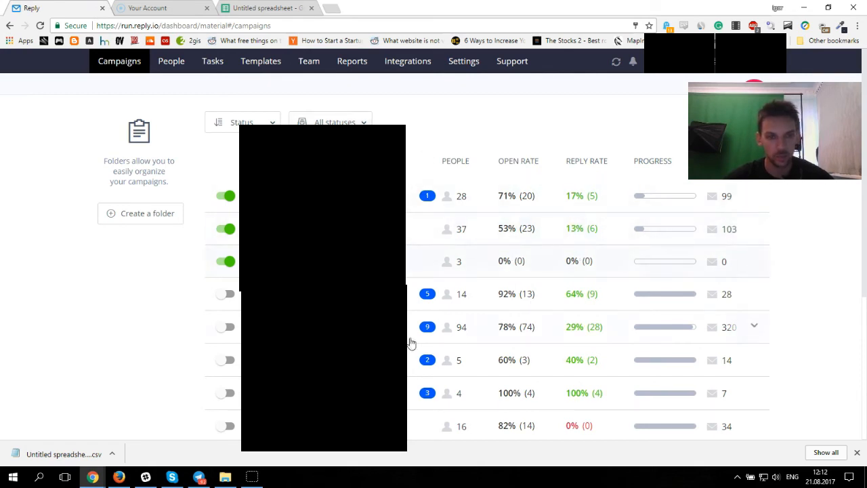
{"action": "scroll", "coordinate": [677, 373], "scroll_direction": "down", "scroll_amount": 1}
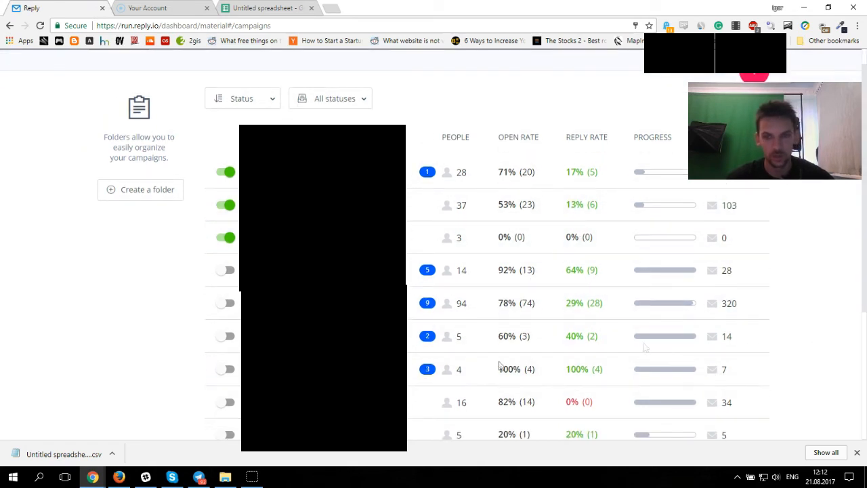
{"action": "left_click", "coordinate": [522, 307]}
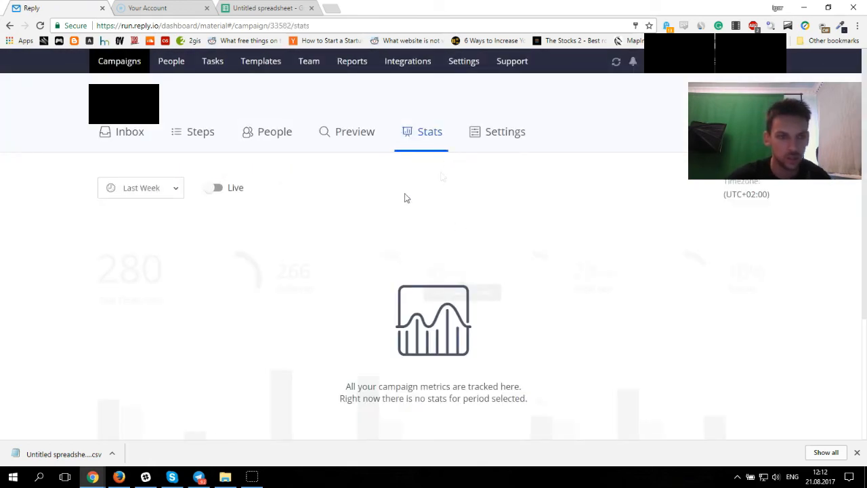
Step: Set the campaign stats period to All time
{"action": "scroll", "coordinate": [535, 239], "scroll_direction": "down", "scroll_amount": 3}
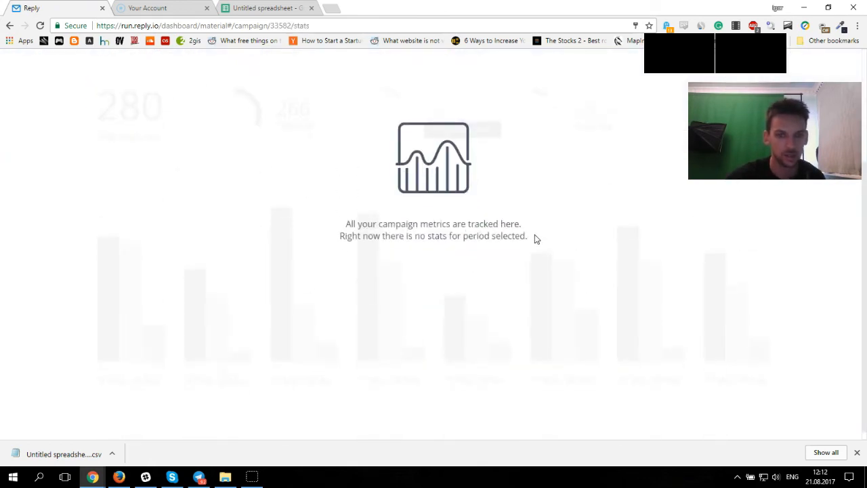
{"action": "scroll", "coordinate": [535, 237], "scroll_direction": "up", "scroll_amount": 2}
{"action": "left_click", "coordinate": [176, 143]}
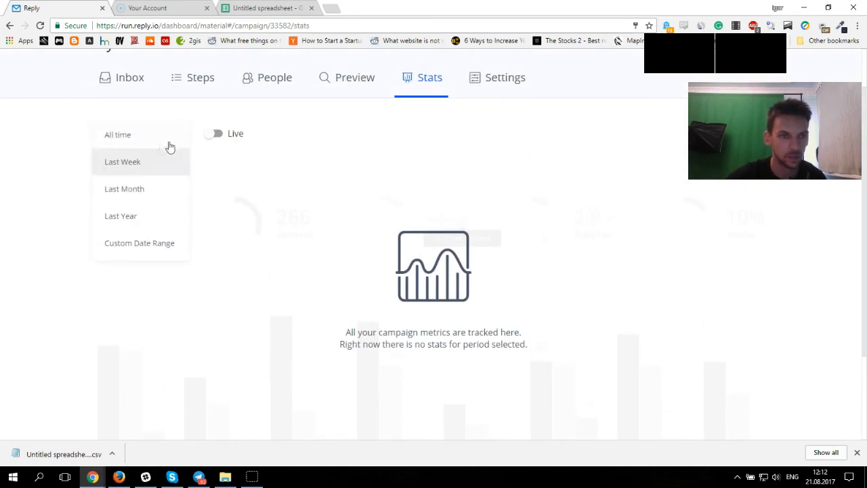
{"action": "left_click", "coordinate": [162, 139]}
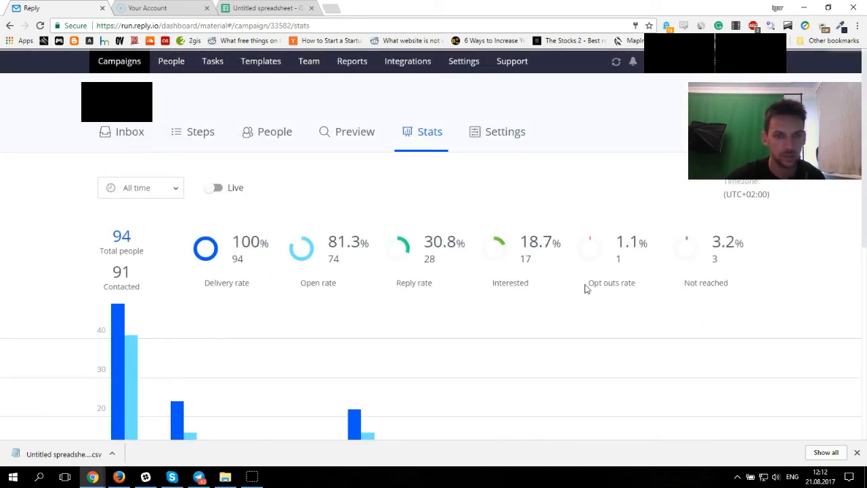
Step: Examine the campaign's overall rates and the monthly activity chart
{"action": "scroll", "coordinate": [149, 234], "scroll_direction": "down", "scroll_amount": 1}
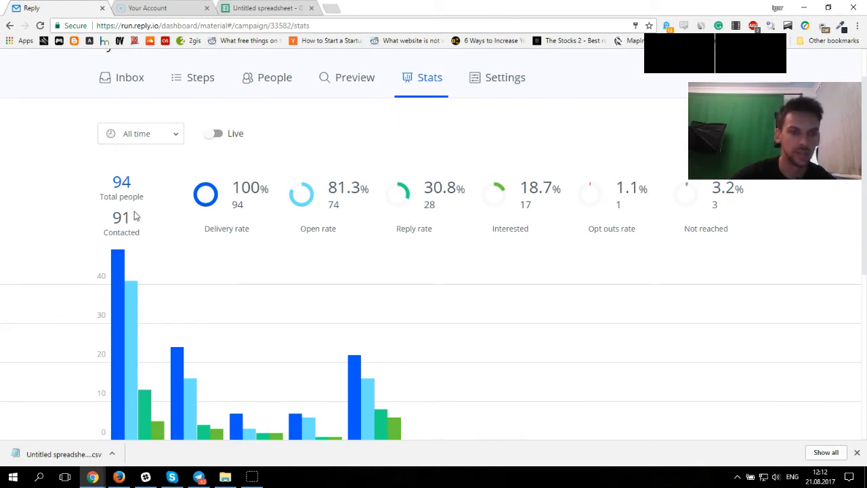
{"action": "scroll", "coordinate": [161, 241], "scroll_direction": "down", "scroll_amount": 3}
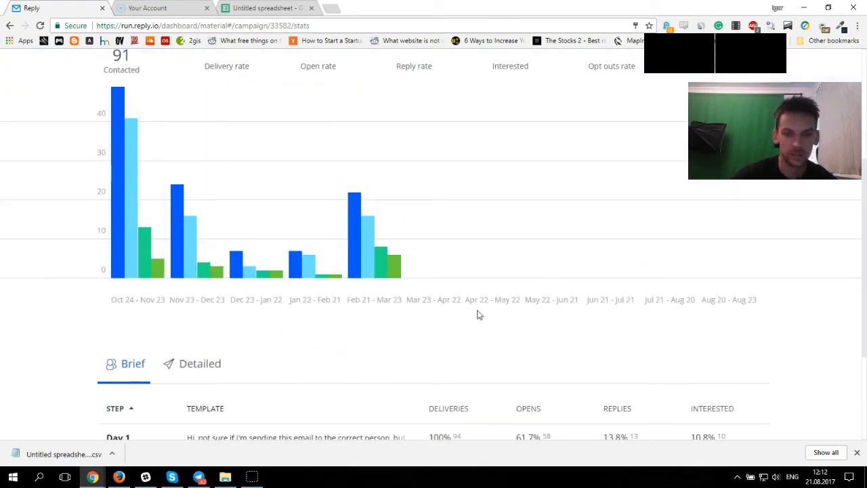
{"action": "scroll", "coordinate": [478, 313], "scroll_direction": "up", "scroll_amount": 1}
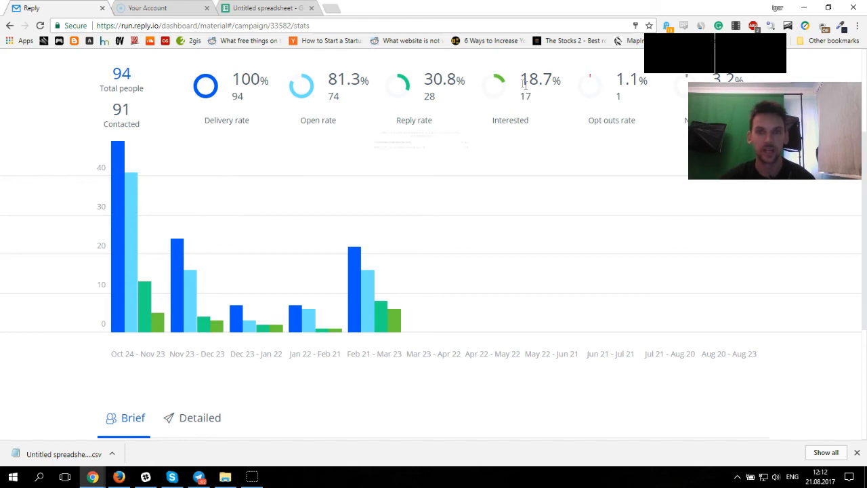
{"action": "left_click_drag", "start_coordinate": [530, 118], "coordinate": [498, 83]}
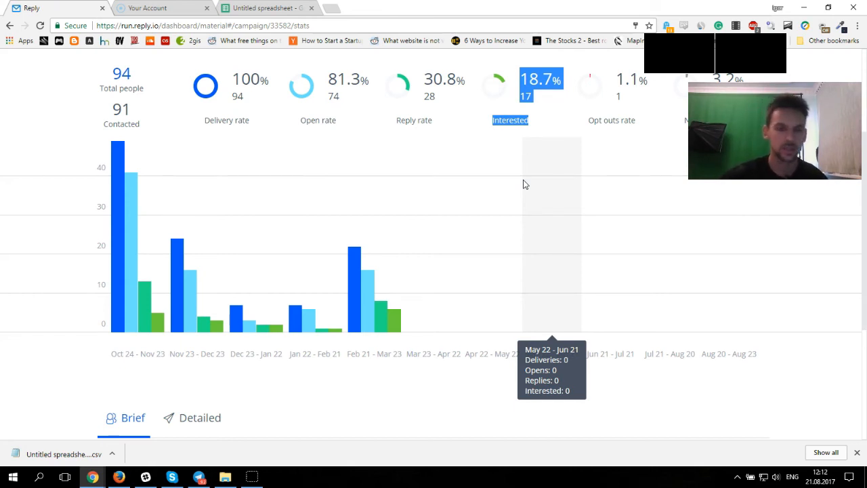
{"action": "left_click", "coordinate": [532, 112]}
{"action": "mouse_move", "coordinate": [445, 102]}
{"action": "left_mouse_down"}
{"action": "mouse_move", "coordinate": [421, 96]}
{"action": "mouse_move", "coordinate": [455, 105]}
{"action": "left_mouse_up"}
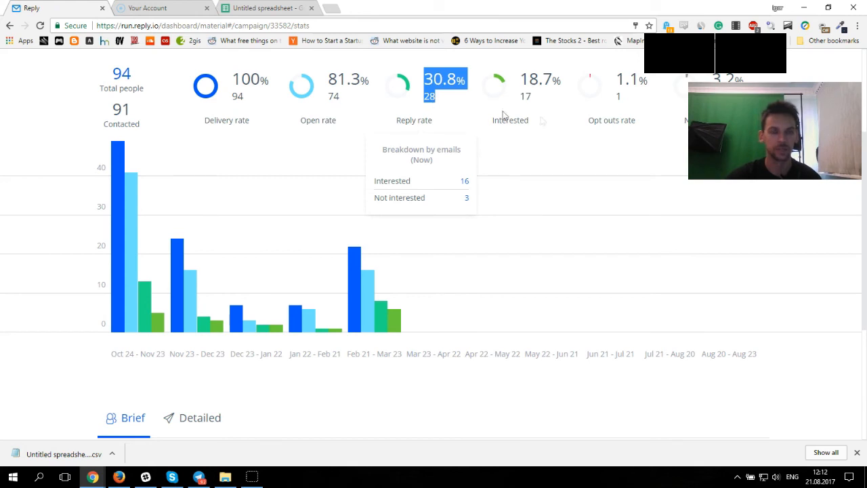
{"action": "left_click_drag", "start_coordinate": [534, 97], "coordinate": [519, 97]}
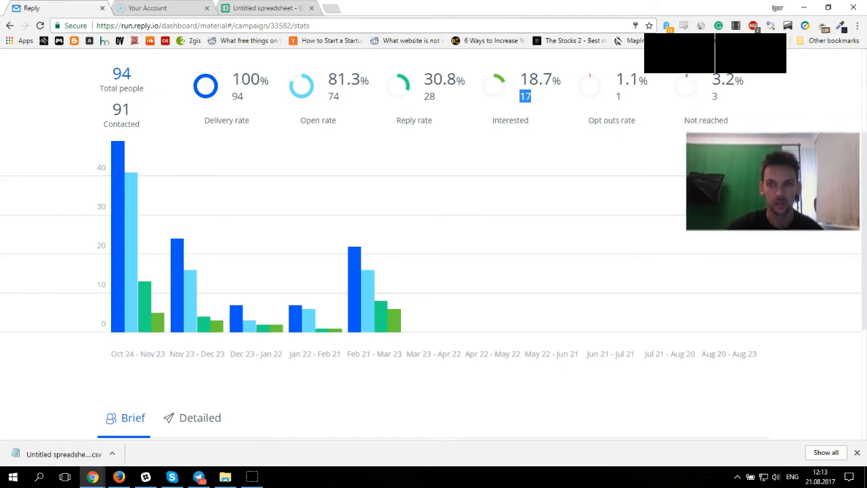
{"action": "mouse_move", "coordinate": [716, 132]}
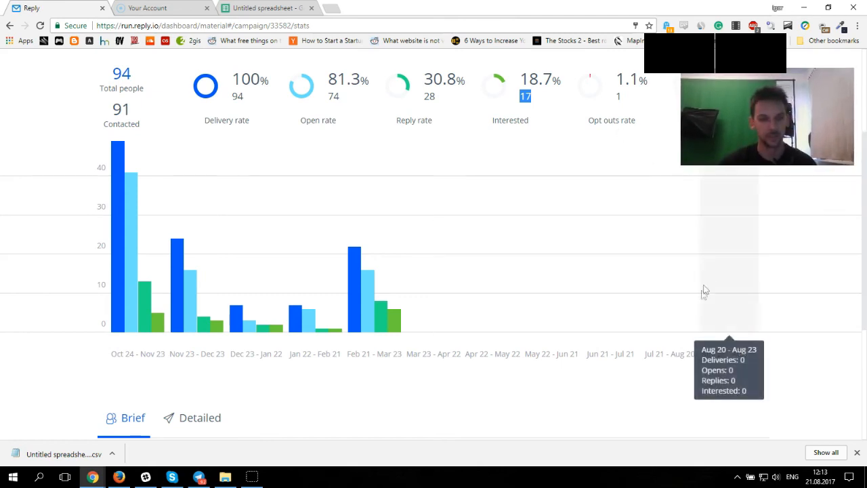
{"action": "scroll", "coordinate": [568, 294], "scroll_direction": "down", "scroll_amount": 3}
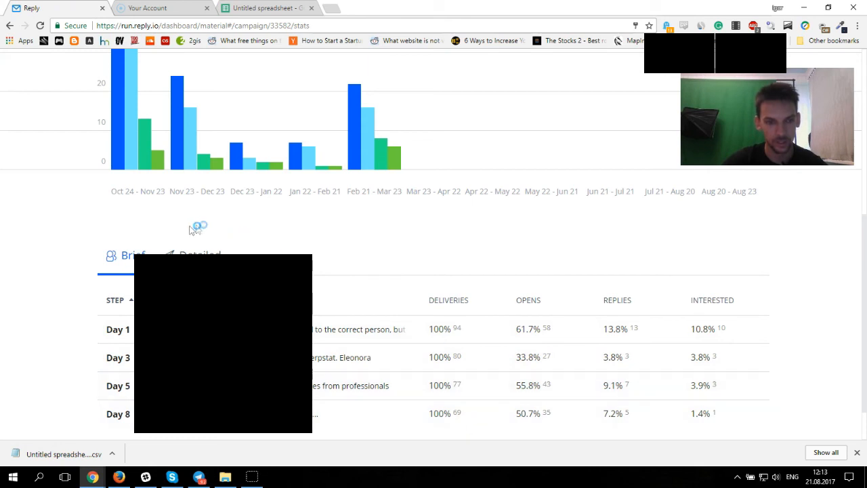
Step: Switch the per-step breakdown table to the Detailed view and examine the Day 3 row
{"action": "left_click", "coordinate": [198, 255]}
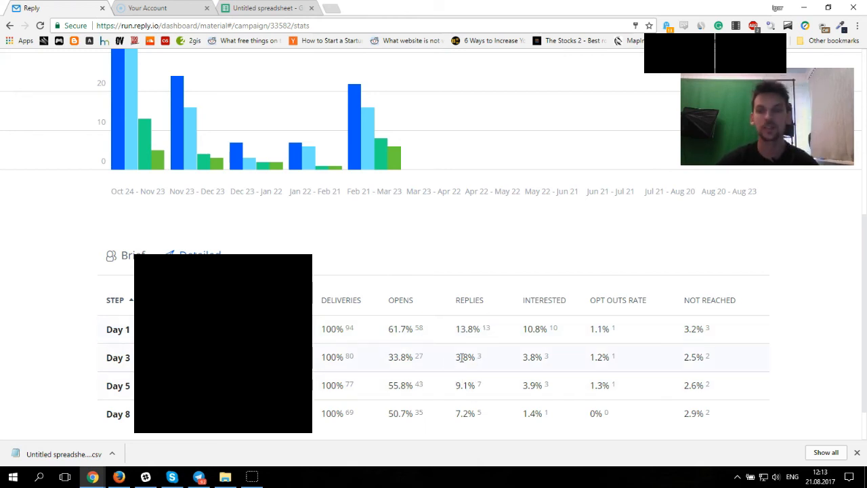
{"action": "left_click_drag", "start_coordinate": [722, 364], "coordinate": [450, 359]}
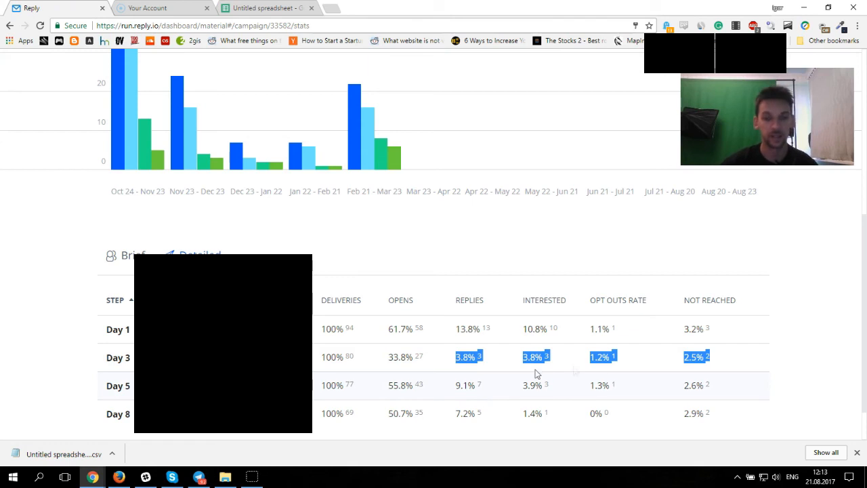
{"action": "left_click", "coordinate": [832, 335]}
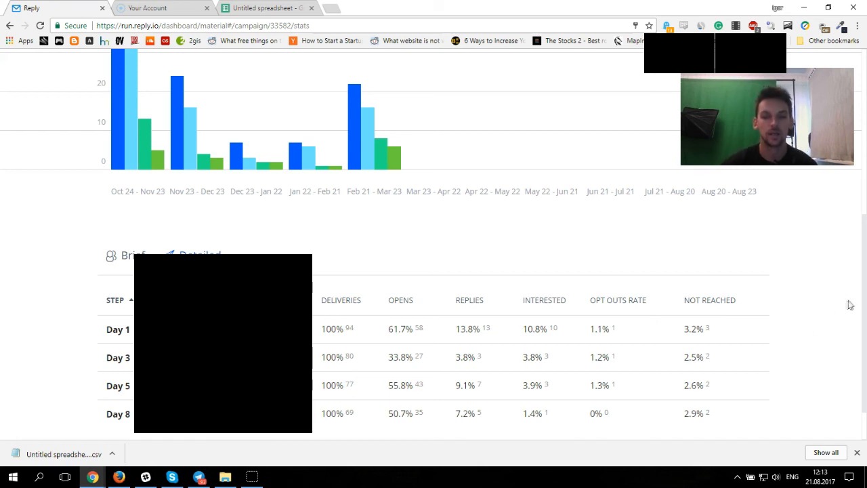
Step: Review the per-step breakdown table alongside the monthly chart and the campaign's overall rates
{"action": "left_click_drag", "start_coordinate": [865, 252], "coordinate": [865, 272]}
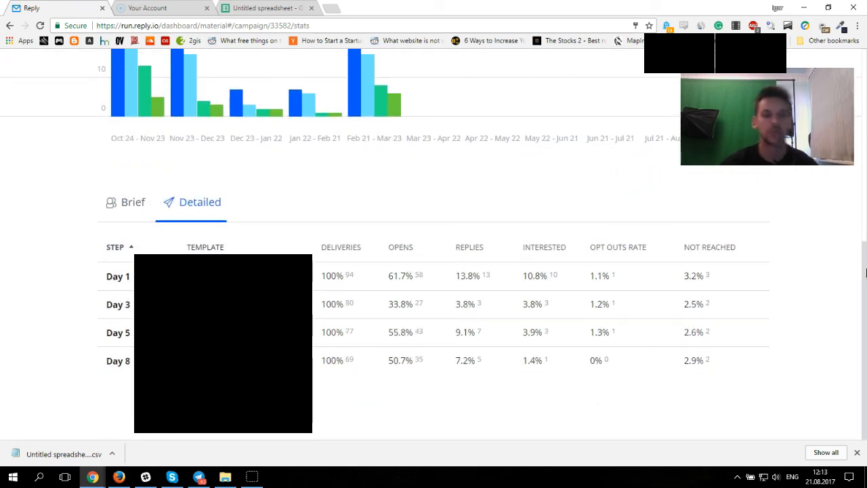
{"action": "left_click_drag", "start_coordinate": [865, 272], "coordinate": [865, 60]}
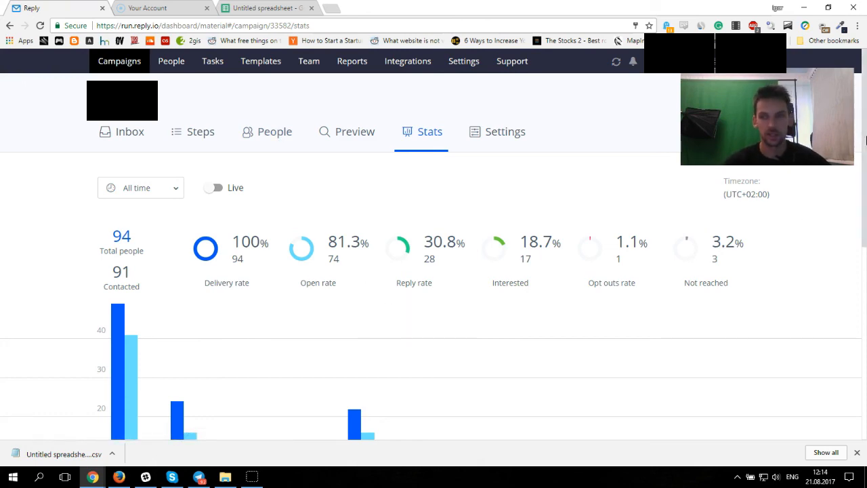
{"action": "scroll", "coordinate": [865, 306], "scroll_direction": "down", "scroll_amount": 5}
{"action": "left_click_drag", "start_coordinate": [866, 306], "coordinate": [865, 338]}
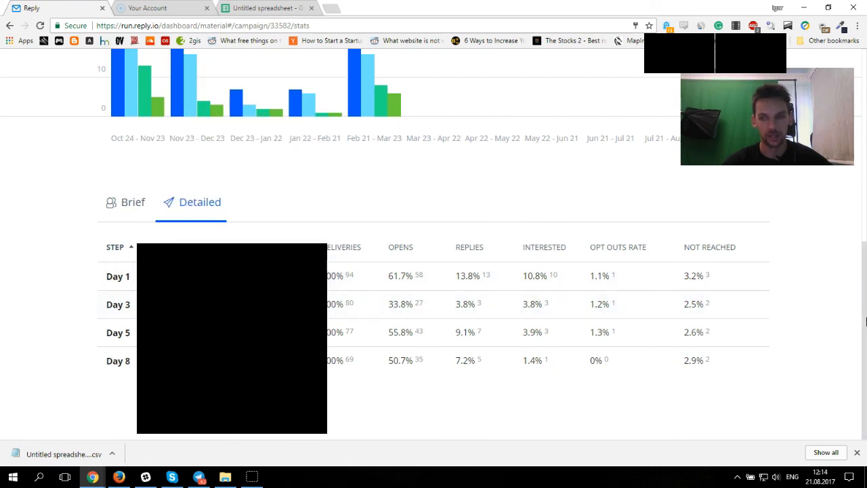
{"action": "scroll", "coordinate": [865, 292], "scroll_direction": "up", "scroll_amount": 1}
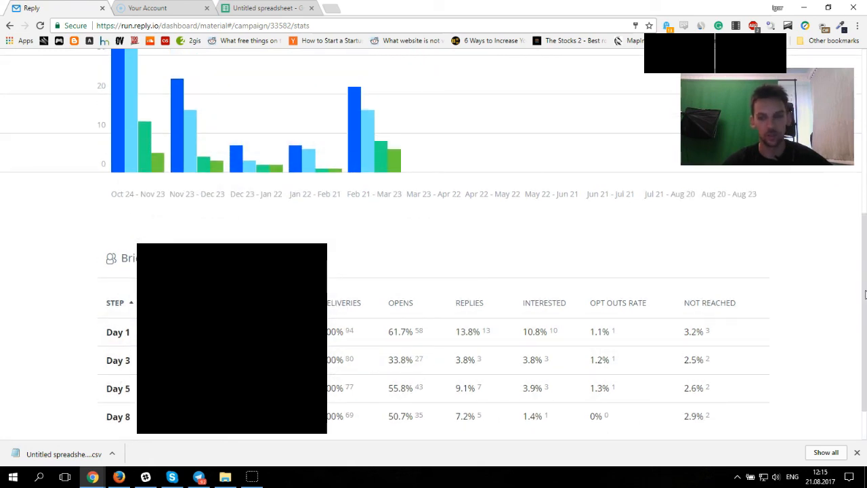
{"action": "mouse_move", "coordinate": [865, 293]}
{"action": "left_mouse_down"}
{"action": "mouse_move", "coordinate": [865, 274]}
{"action": "mouse_move", "coordinate": [865, 290]}
{"action": "left_mouse_up"}
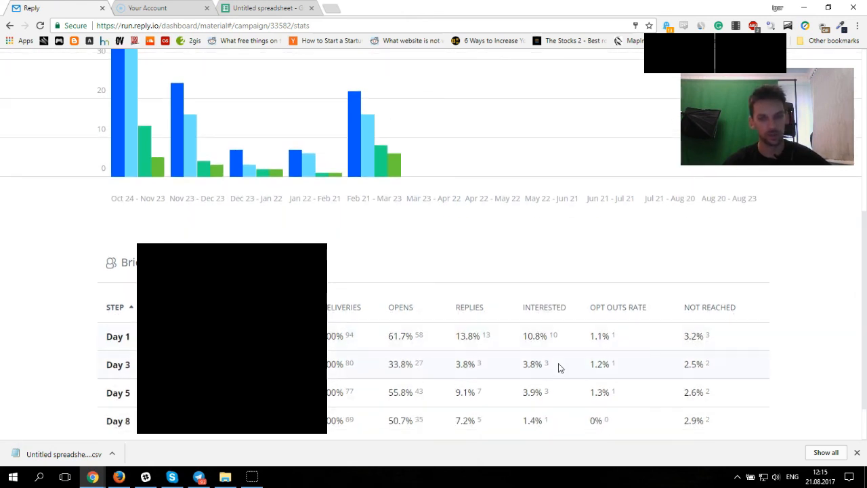
{"action": "left_click_drag", "start_coordinate": [865, 307], "coordinate": [866, 303]}
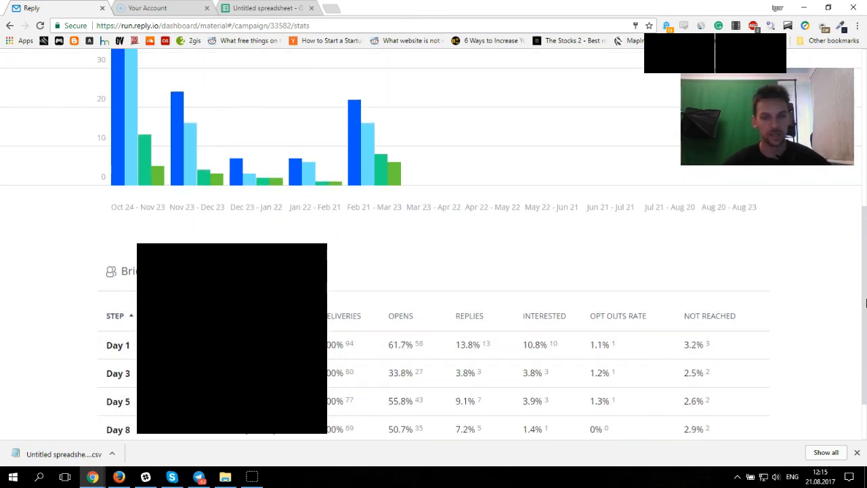
{"action": "left_click_drag", "start_coordinate": [865, 305], "coordinate": [865, 162]}
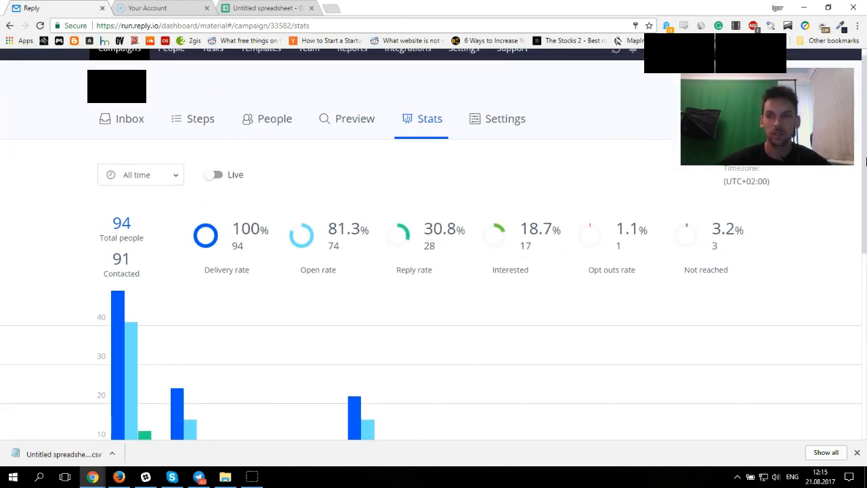